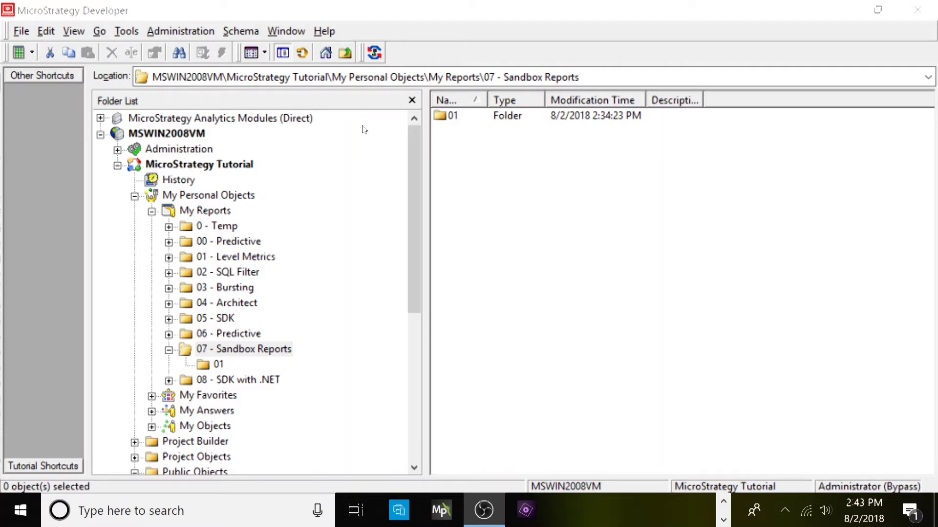
# - Start a new object prompt in the Prompt Generation Wizard
pyautogui.rightClick(464, 175)
pyautogui.moveTo(532, 291)
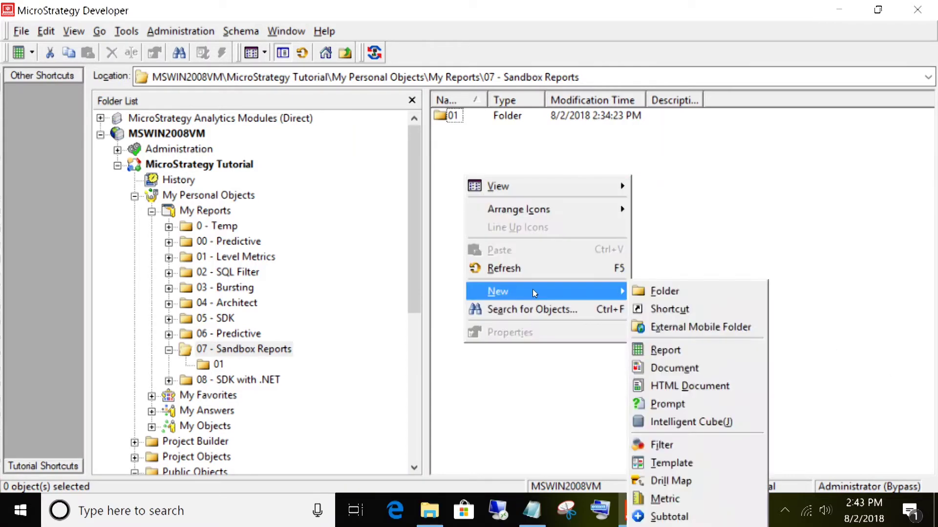
pyautogui.click(666, 403)
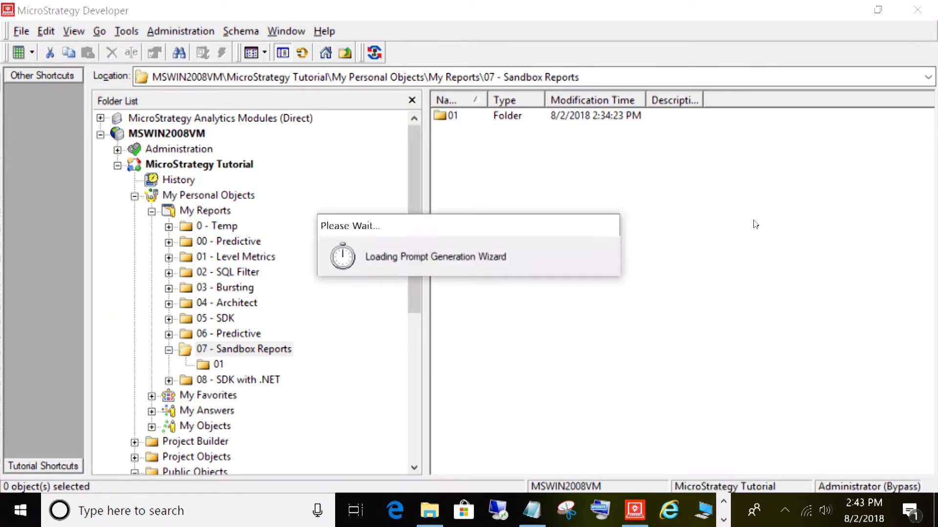
pyautogui.click(393, 272)
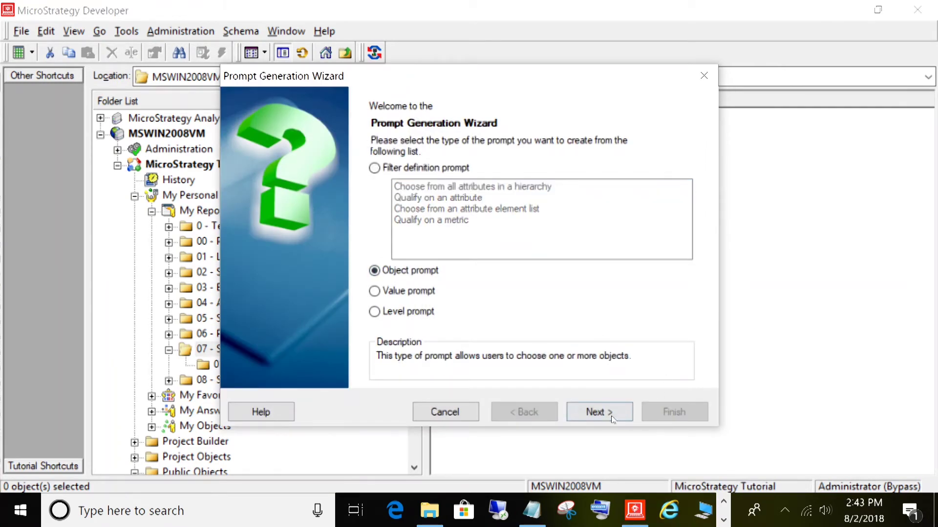
pyautogui.click(599, 411)
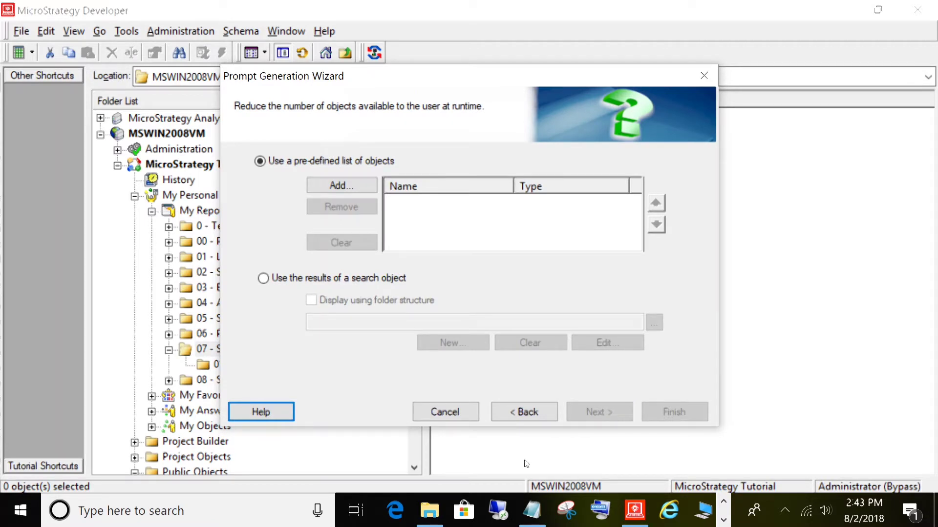
# - Add the Geography attributes Region, Country and Call Center to the prompt's object list
pyautogui.click(347, 186)
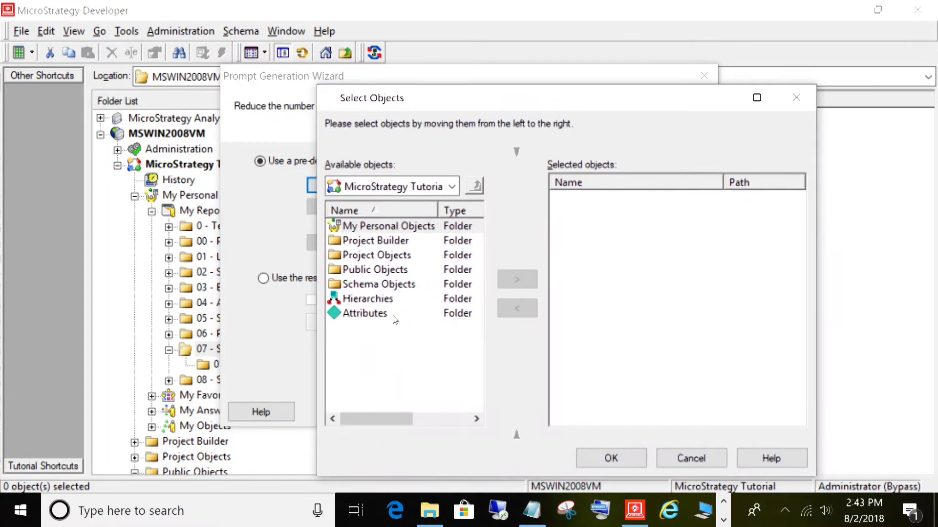
pyautogui.click(357, 312)
pyautogui.doubleClick(362, 312)
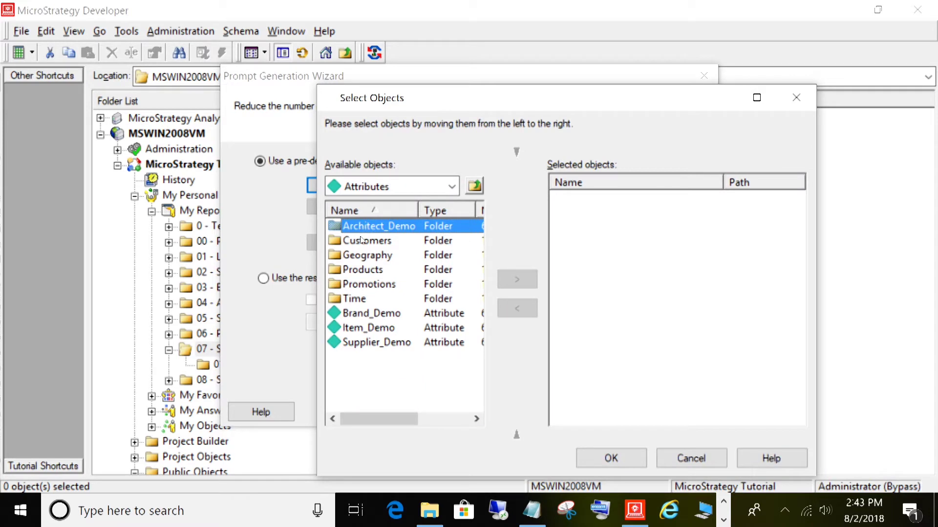
pyautogui.doubleClick(361, 255)
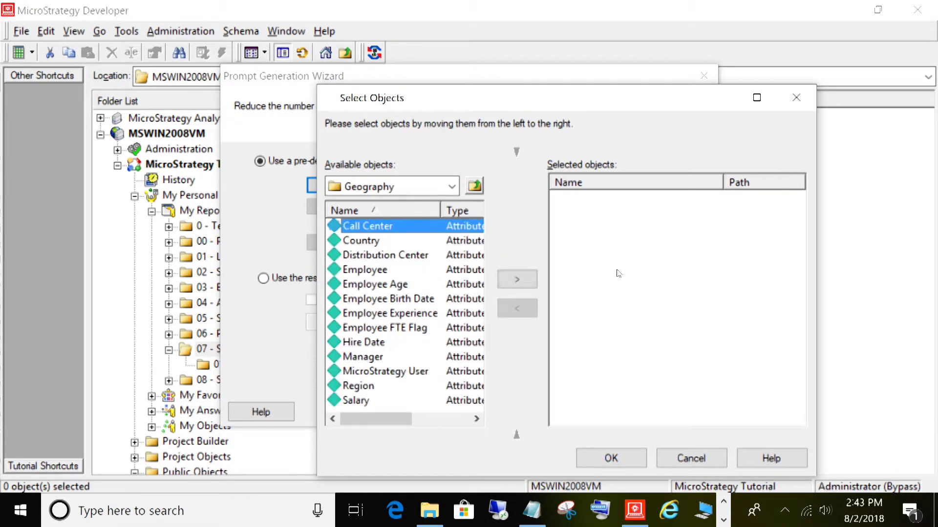
pyautogui.doubleClick(351, 385)
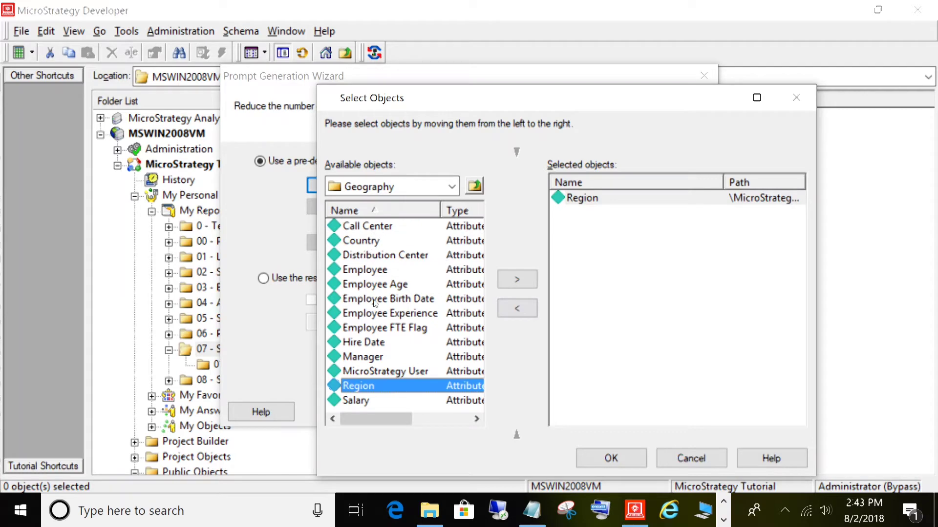
pyautogui.doubleClick(361, 240)
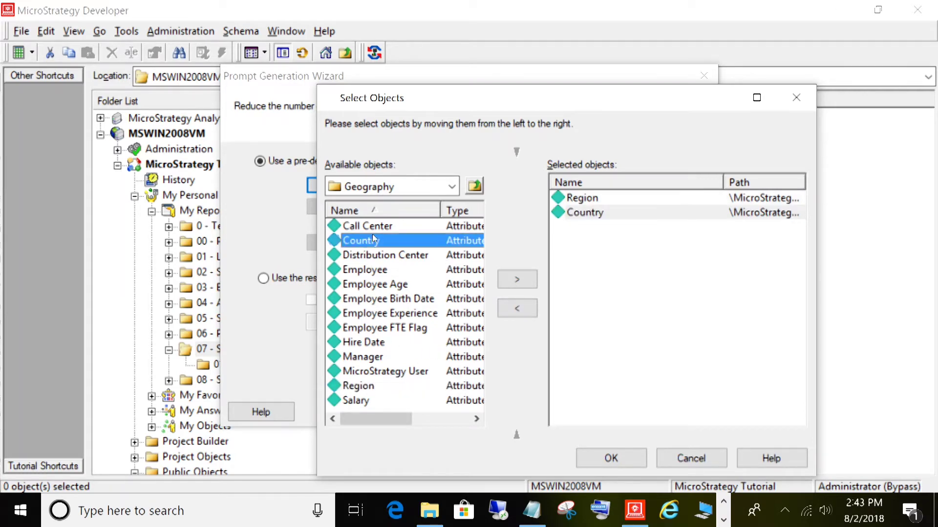
pyautogui.doubleClick(371, 227)
pyautogui.click(611, 458)
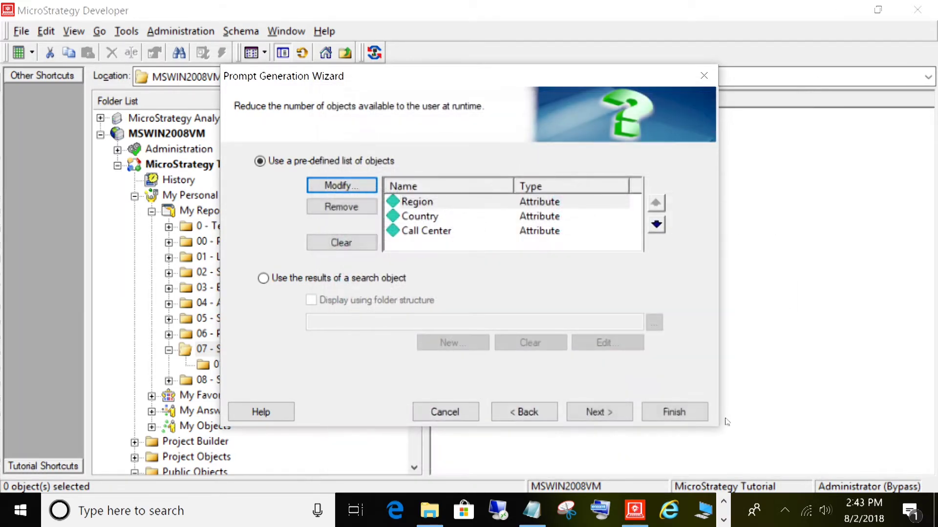
# - Title the prompt 'Choose location attributes'
pyautogui.click(599, 412)
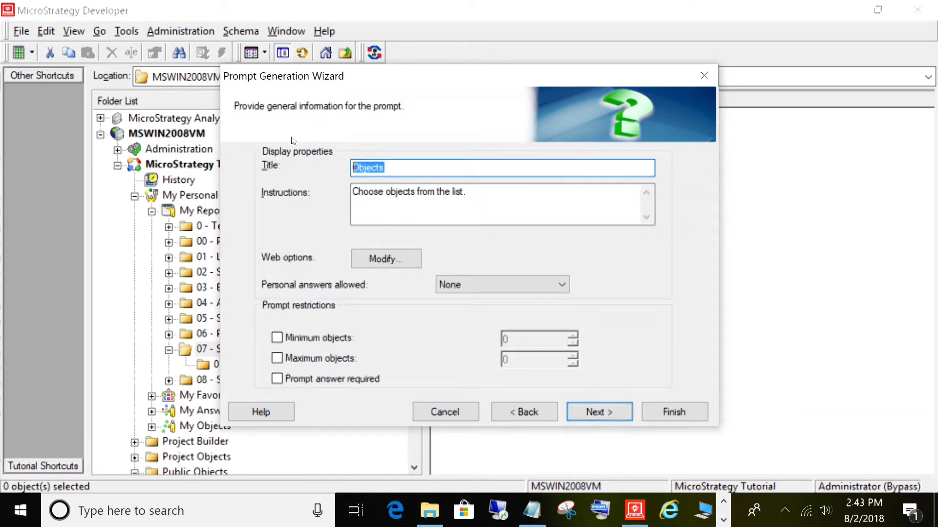
pyautogui.write('Choo')
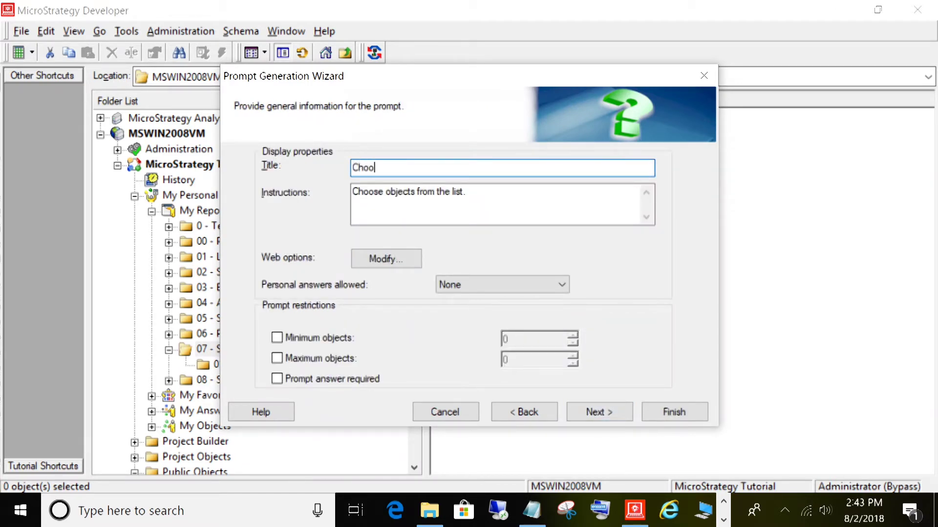
pyautogui.write('se location attributes')
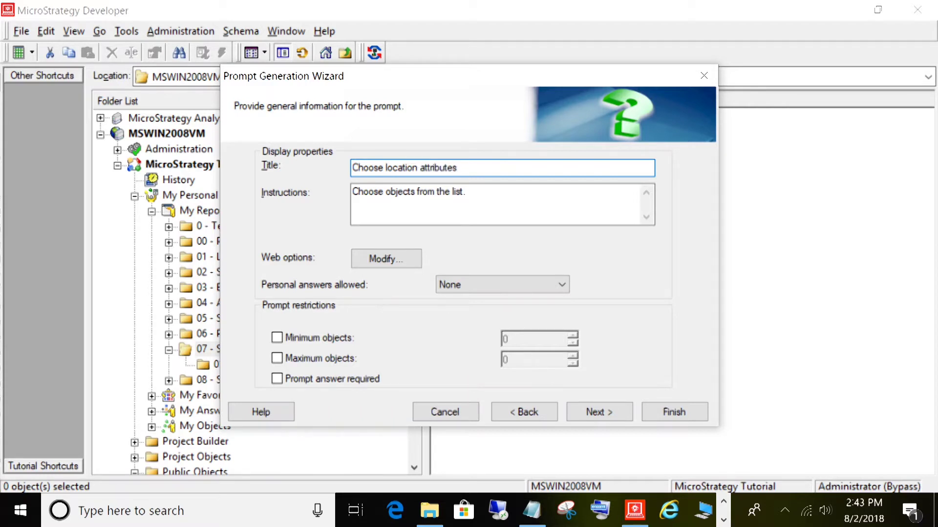
pyautogui.click(599, 412)
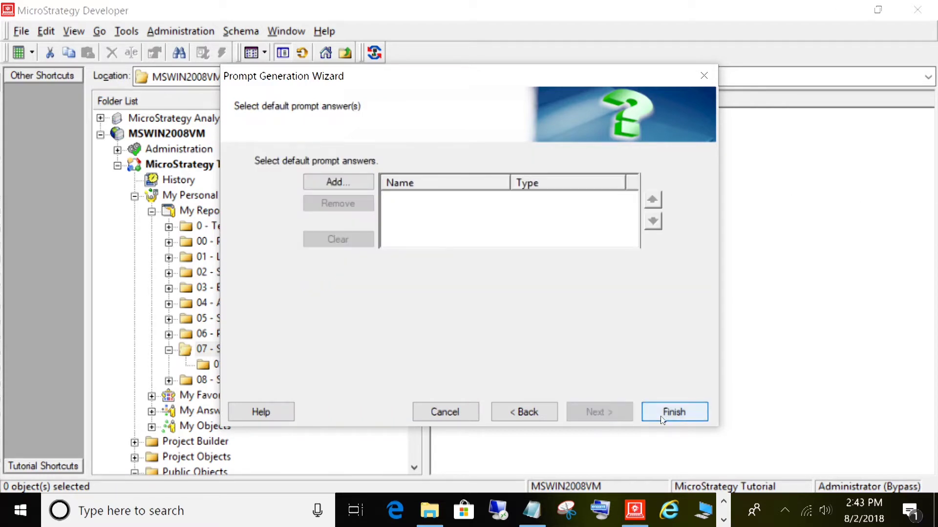
# - Save the prompt as 'Choose location attrs' in 07 - Sandbox Reports and widen the Name column
pyautogui.click(667, 417)
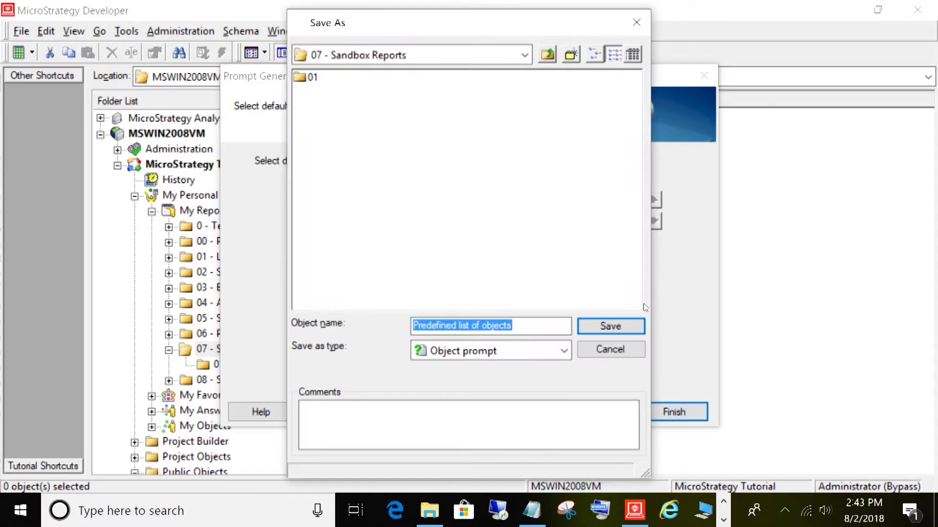
pyautogui.write('Choose lcoatio')
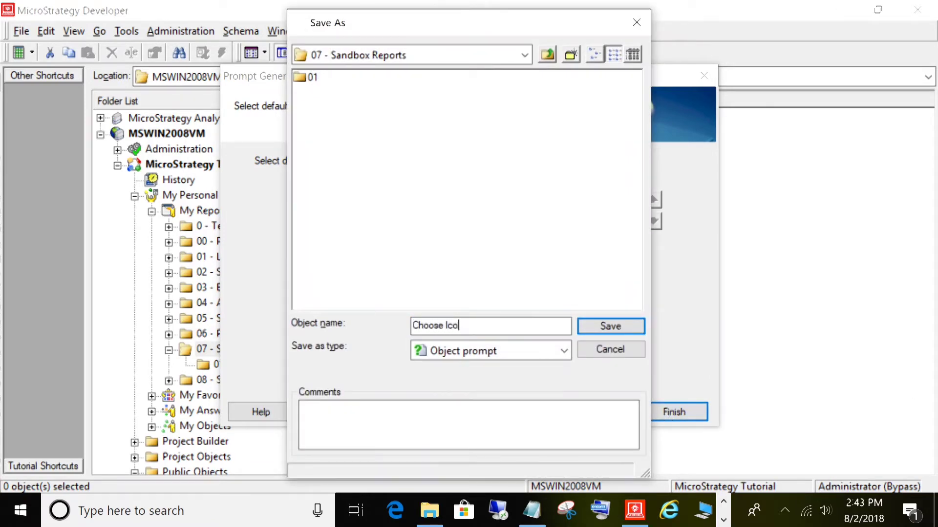
pyautogui.press('BackSpace')
pyautogui.press('BackSpace')
pyautogui.press('BackSpace')
pyautogui.press('BackSpace')
pyautogui.write('tion attrsd')
pyautogui.click(592, 322)
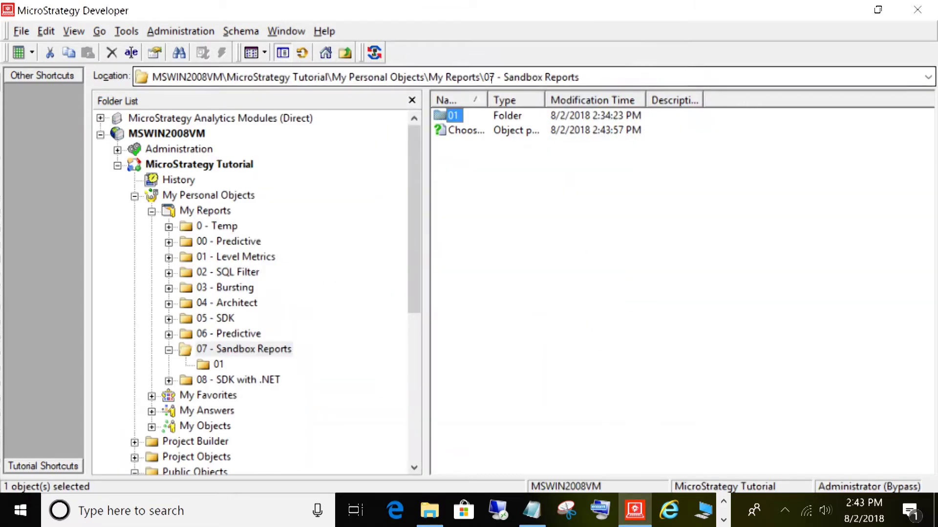
pyautogui.doubleClick(488, 99)
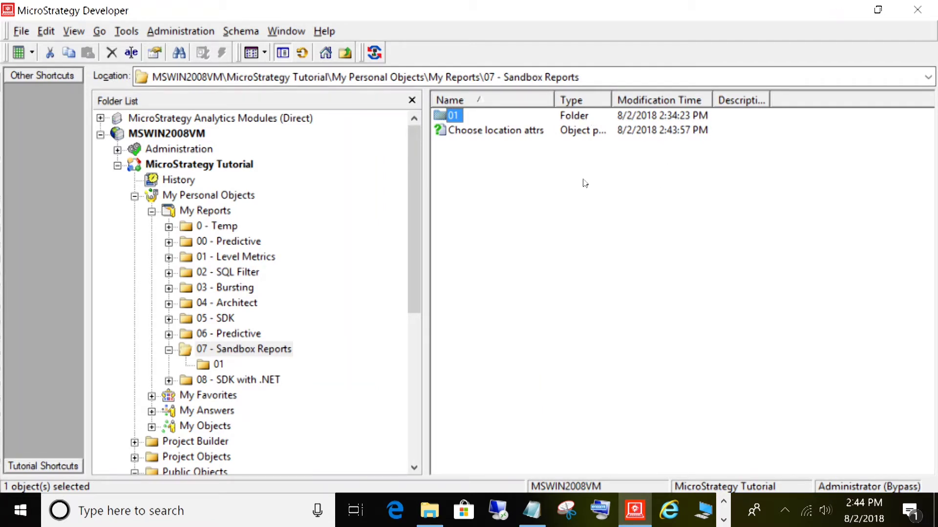
# - Start a second new object prompt in the Prompt Generation Wizard
pyautogui.rightClick(472, 183)
pyautogui.moveTo(504, 296)
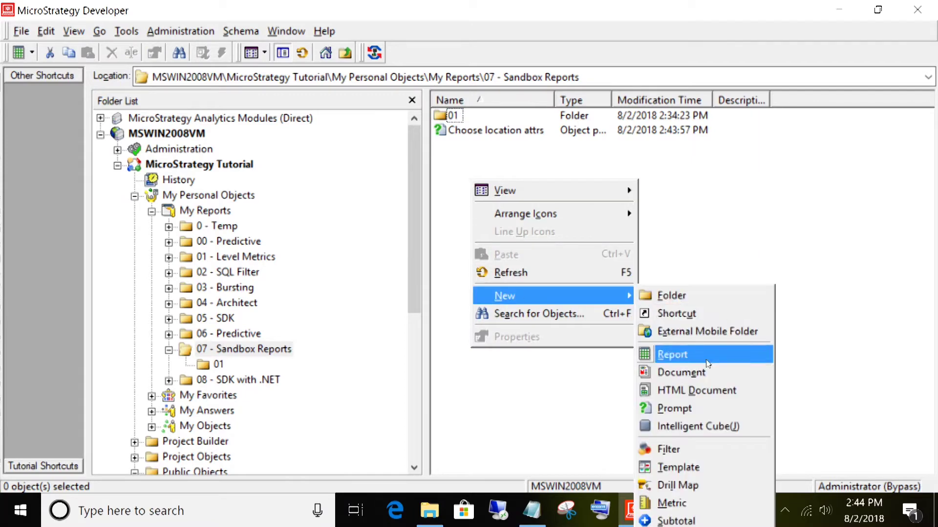
pyautogui.click(676, 409)
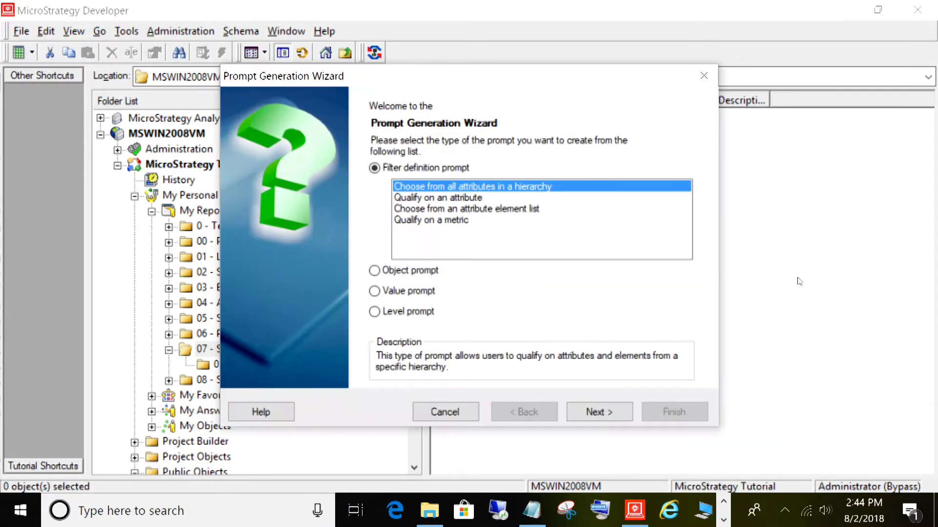
pyautogui.click(374, 271)
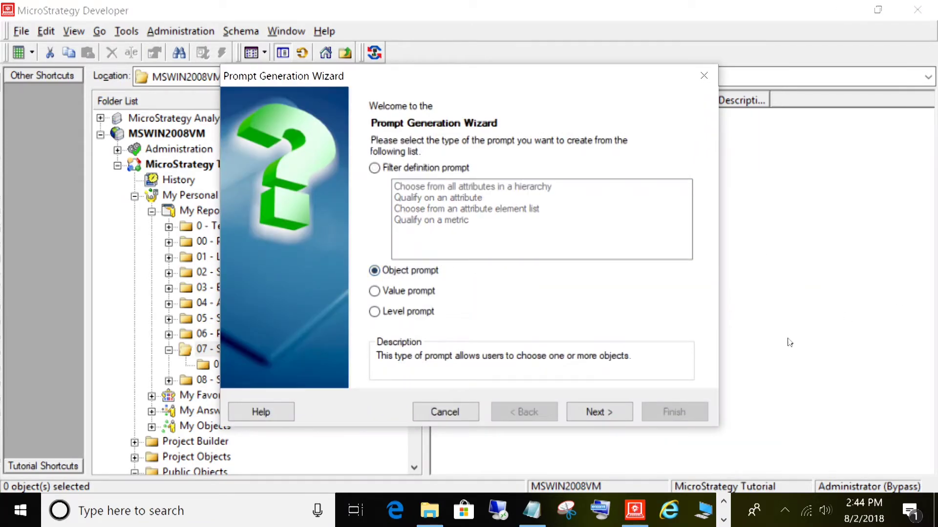
pyautogui.click(599, 412)
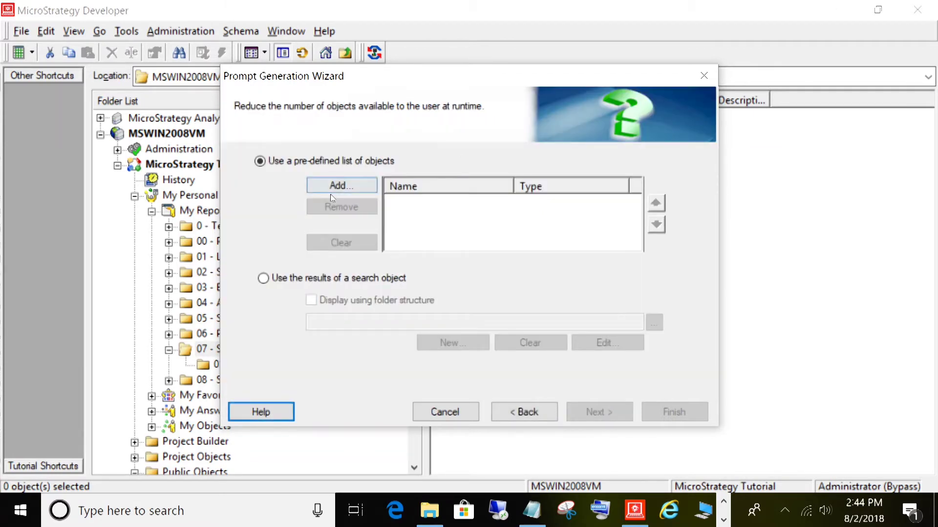
# - Add the Sales Metrics Profit, Revenue and Units Sold to the prompt's object list
pyautogui.click(344, 185)
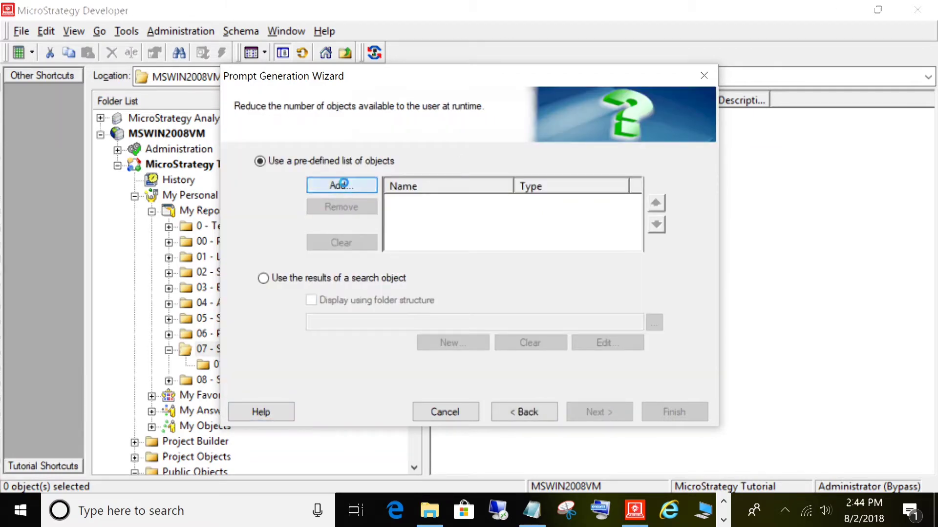
pyautogui.doubleClick(259, 233)
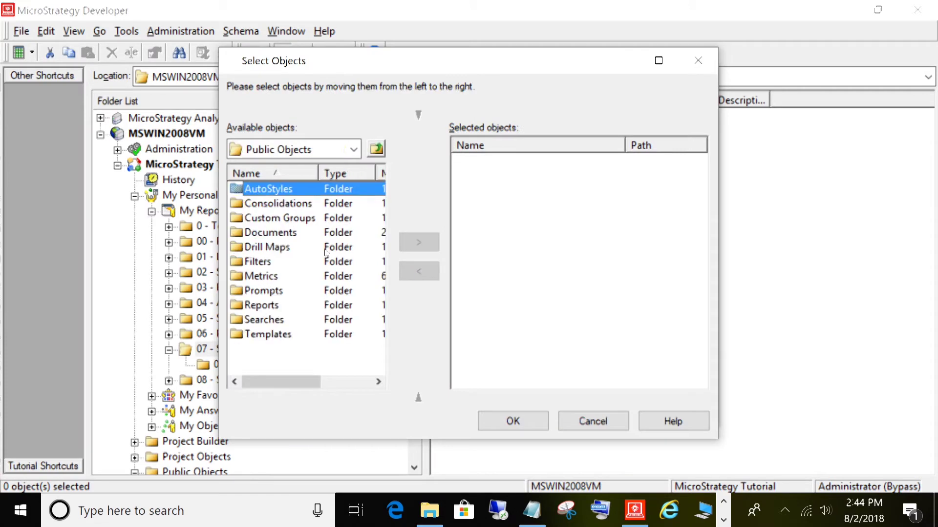
pyautogui.doubleClick(268, 277)
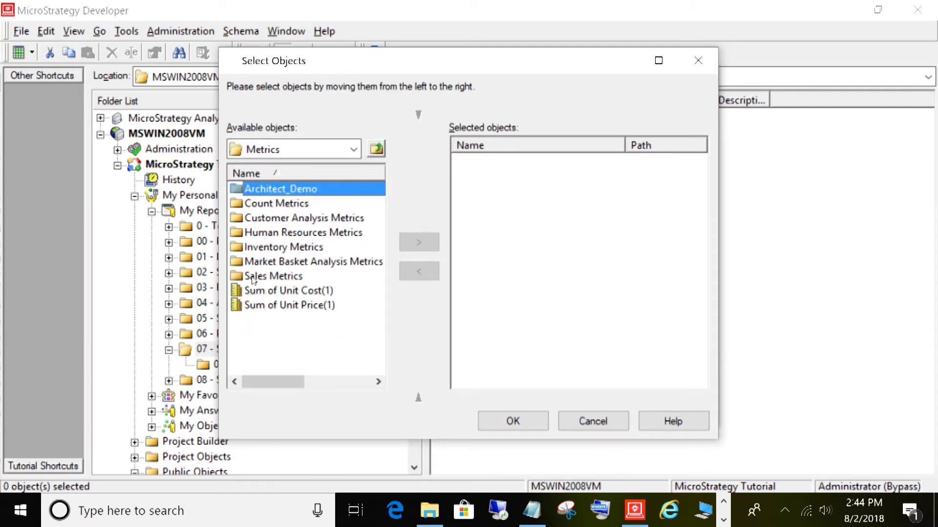
pyautogui.doubleClick(253, 276)
pyautogui.moveTo(377, 210); pyautogui.dragTo(373, 342)
pyautogui.doubleClick(258, 231)
pyautogui.doubleClick(266, 289)
pyautogui.doubleClick(261, 365)
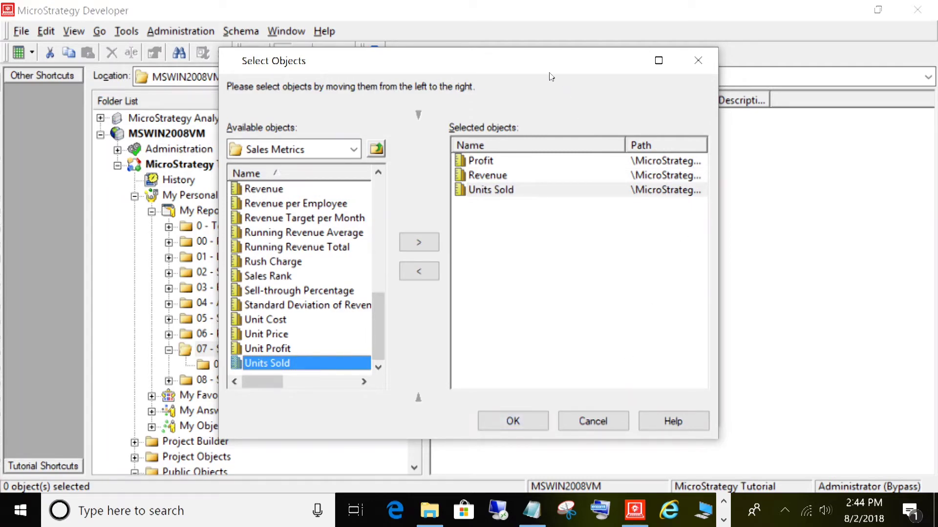
pyautogui.click(520, 428)
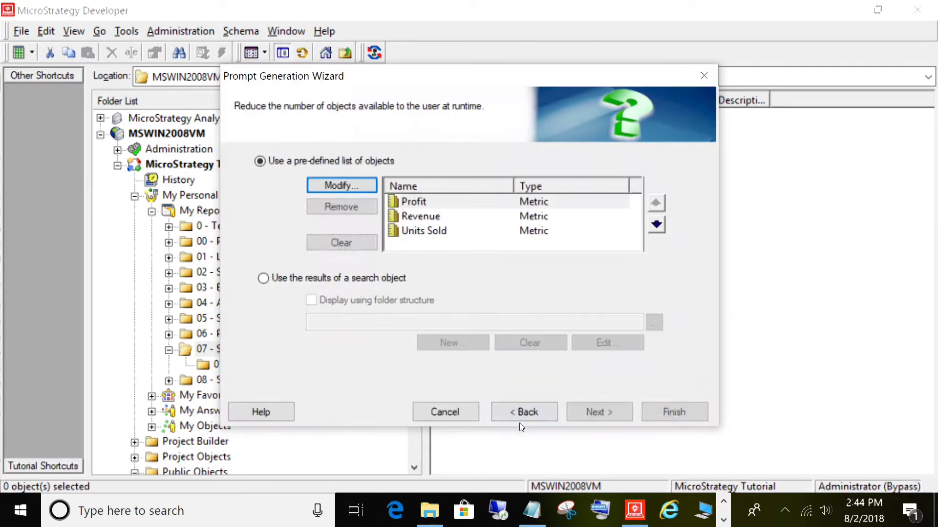
# - Make the prompt answer required, retitle it 'Choose metrics', and set no default answer
pyautogui.click(608, 411)
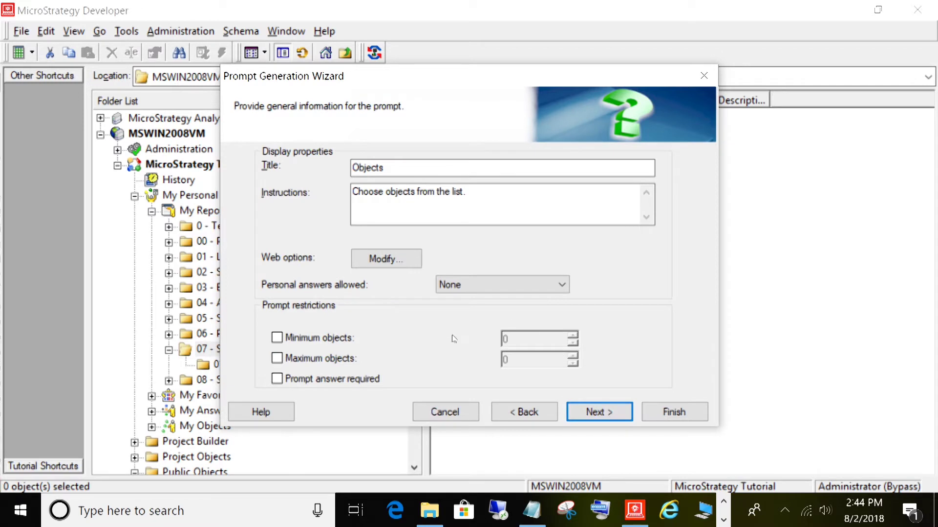
pyautogui.click(295, 381)
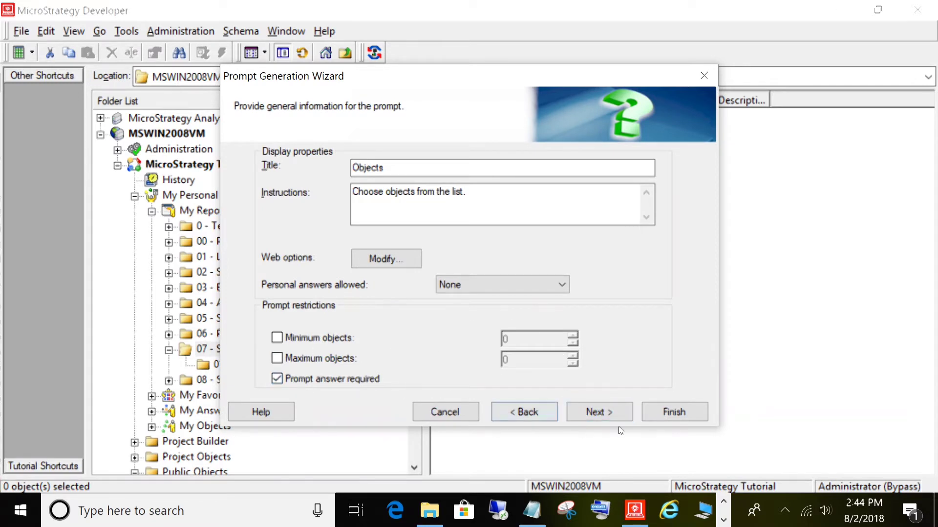
pyautogui.doubleClick(393, 171)
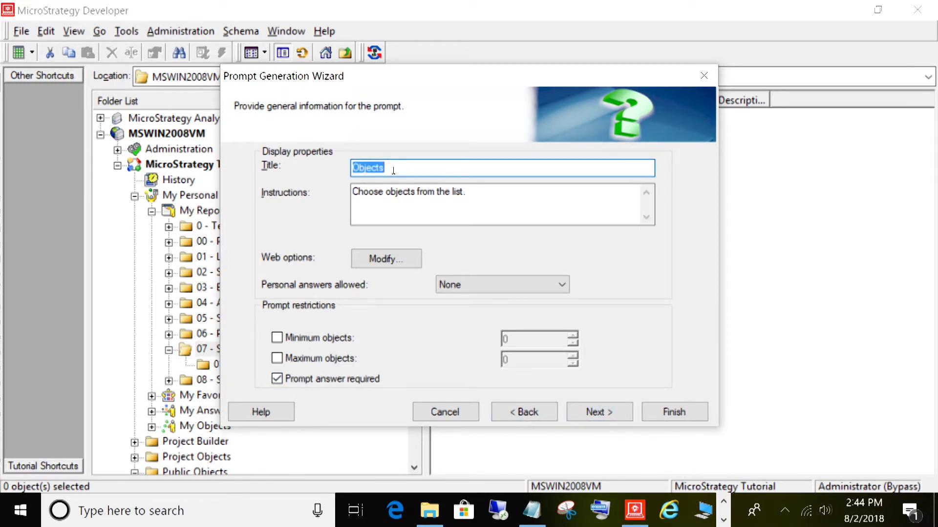
pyautogui.write('Choose')
pyautogui.write(' mert')
pyautogui.write('trics')
pyautogui.click(600, 414)
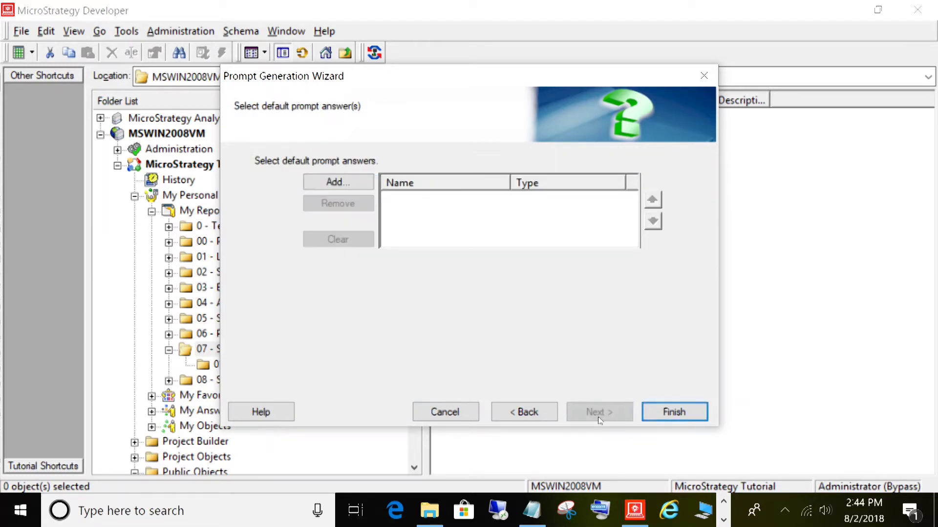
pyautogui.click(342, 182)
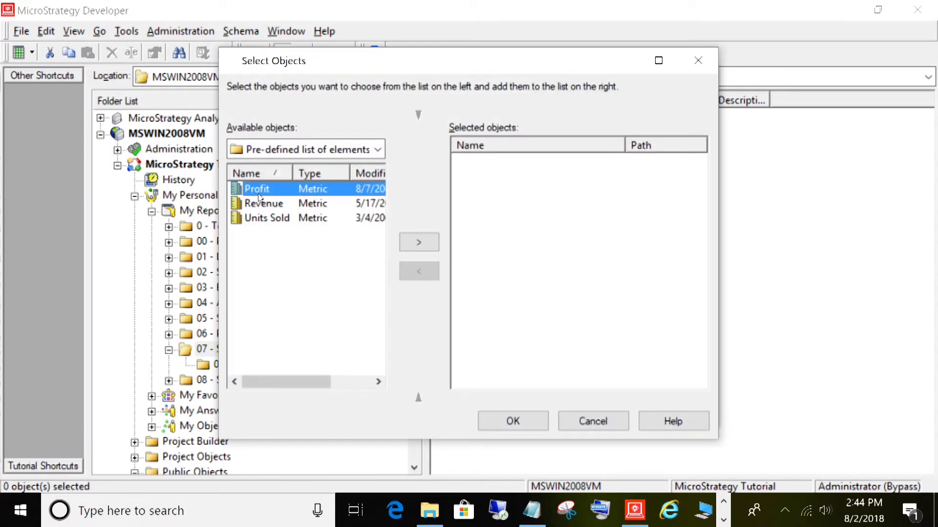
pyautogui.doubleClick(262, 203)
pyautogui.click(568, 427)
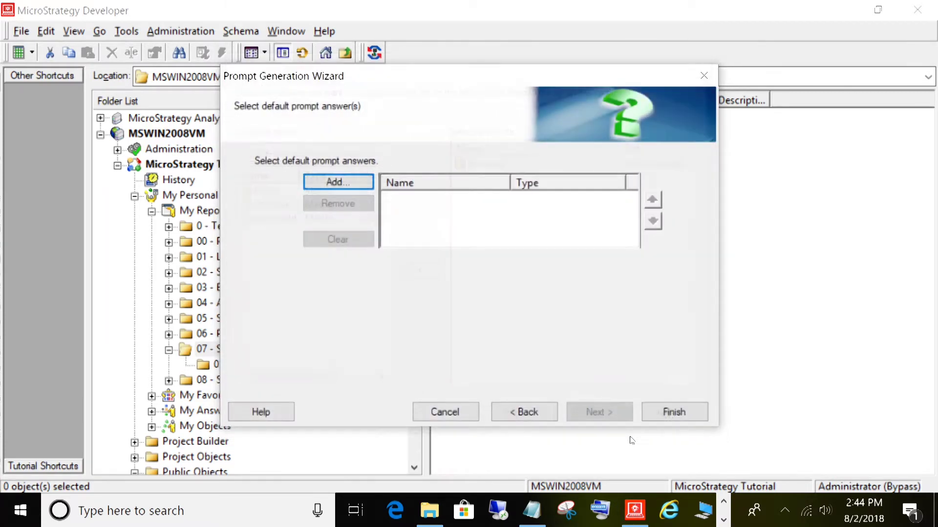
# - Save the prompt as 'Choose metrics' in 07 - Sandbox Reports
pyautogui.click(677, 414)
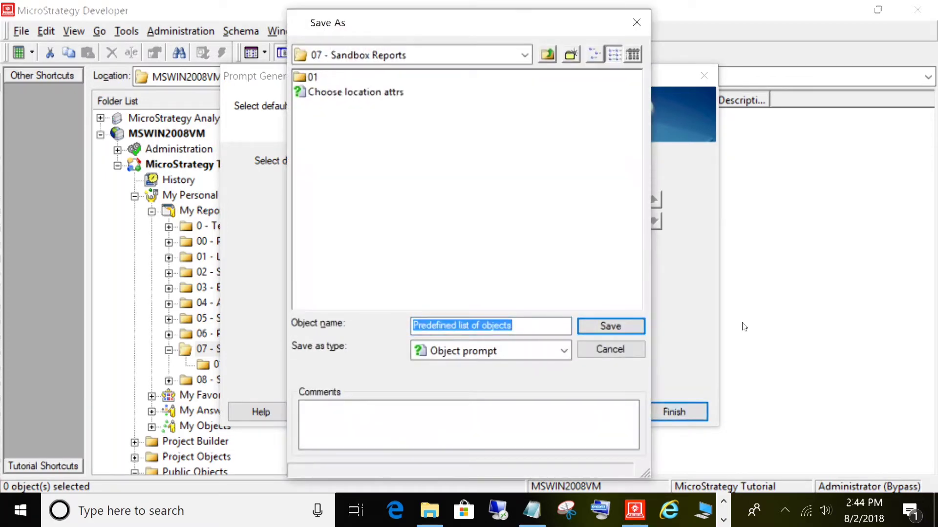
pyautogui.write('Chhoose')
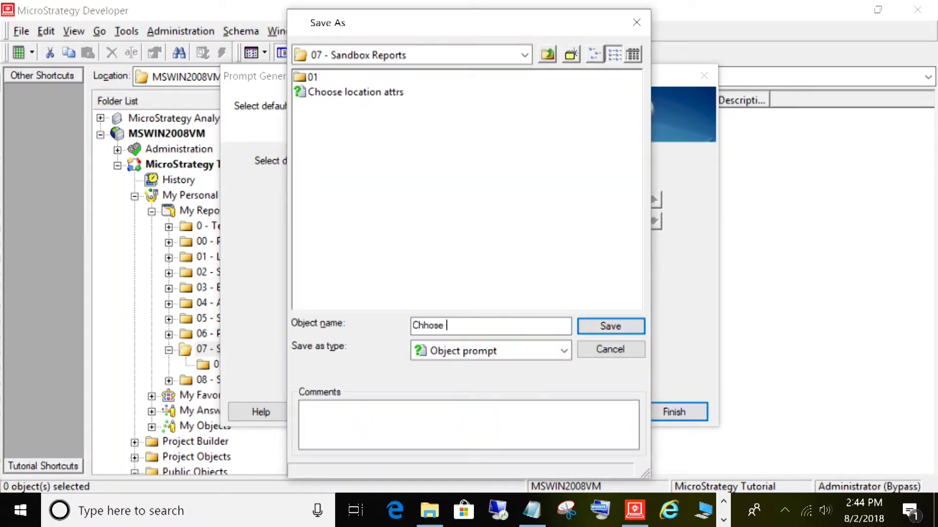
pyautogui.press('BackSpace')
pyautogui.press('BackSpace')
pyautogui.press('BackSpace')
pyautogui.press('BackSpace')
pyautogui.press('BackSpace')
pyautogui.write('oos')
pyautogui.press('BackSpace')
pyautogui.press('BackSpace')
pyautogui.write('ose metrics')
pyautogui.click(743, 326)
pyautogui.press('Return')
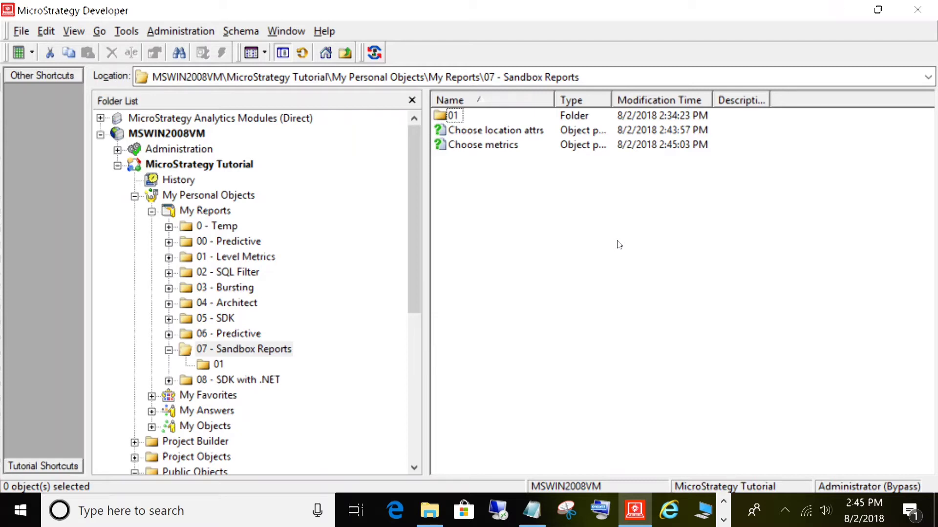
pyautogui.rightClick(503, 174)
# - Create an empty filter with a Time > Month qualification turned into an element prompt
pyautogui.moveTo(558, 283)
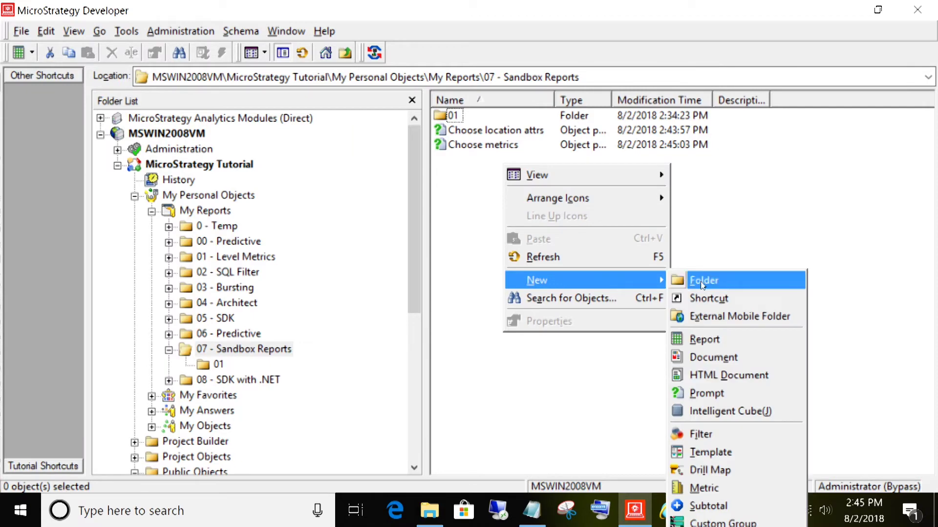
pyautogui.click(703, 434)
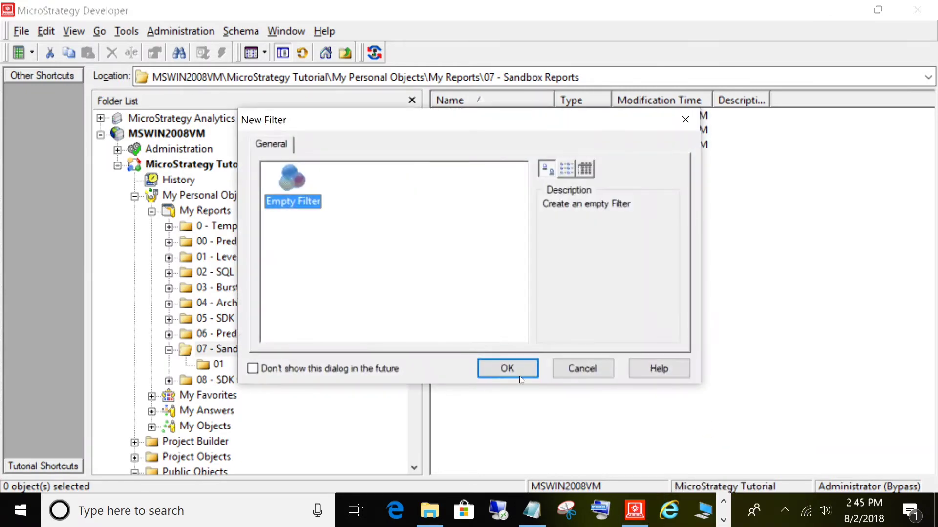
pyautogui.click(507, 368)
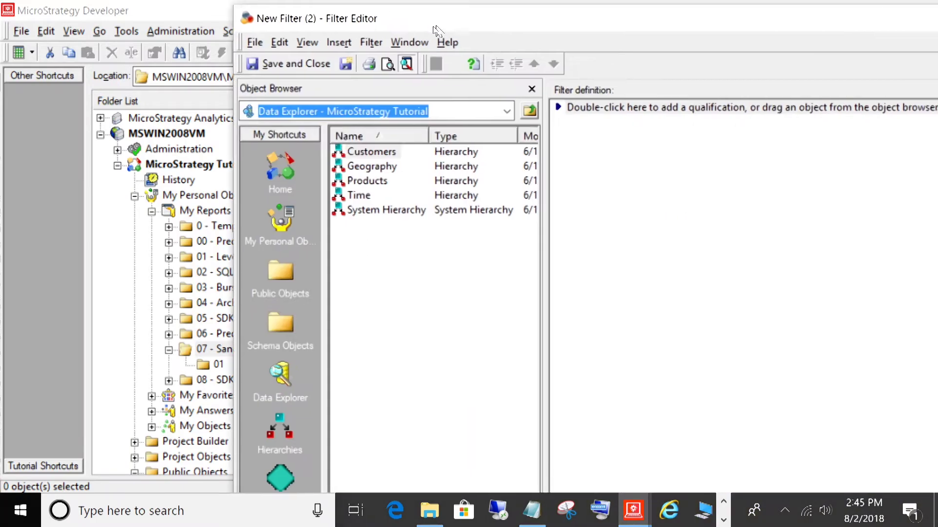
pyautogui.moveTo(170, 33); pyautogui.dragTo(128, 28)
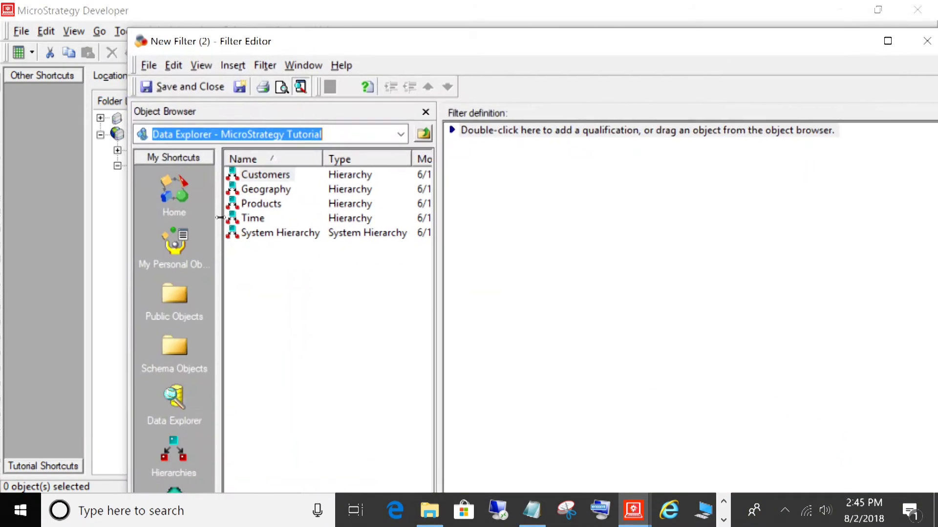
pyautogui.doubleClick(264, 220)
pyautogui.moveTo(268, 195); pyautogui.dragTo(502, 201)
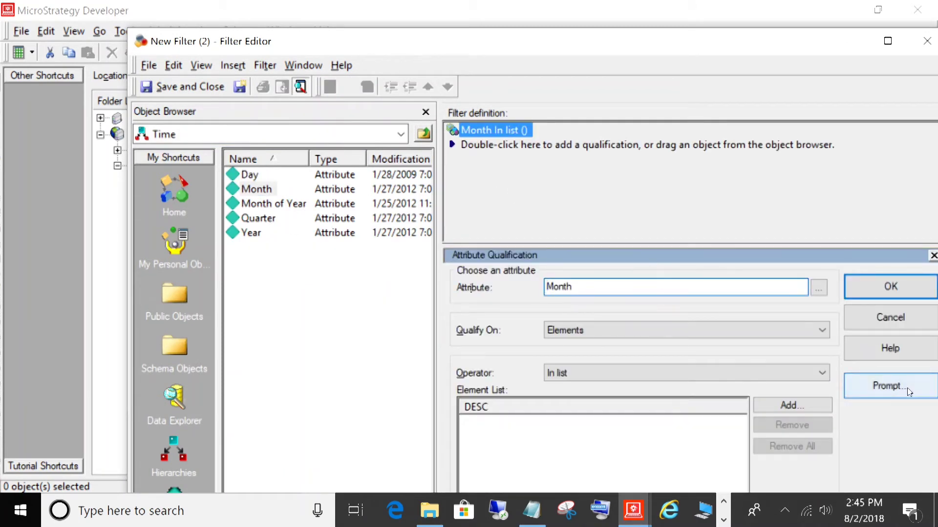
pyautogui.click(885, 384)
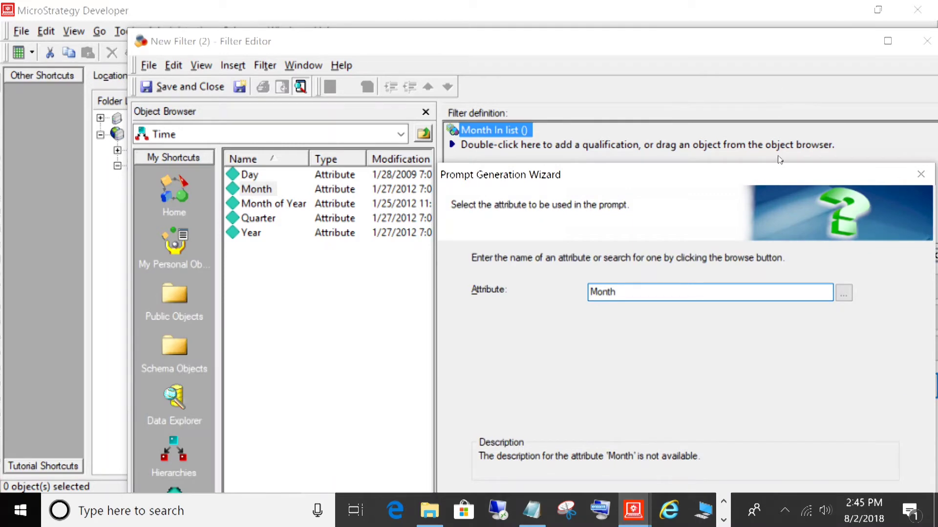
pyautogui.moveTo(761, 167); pyautogui.dragTo(543, 86)
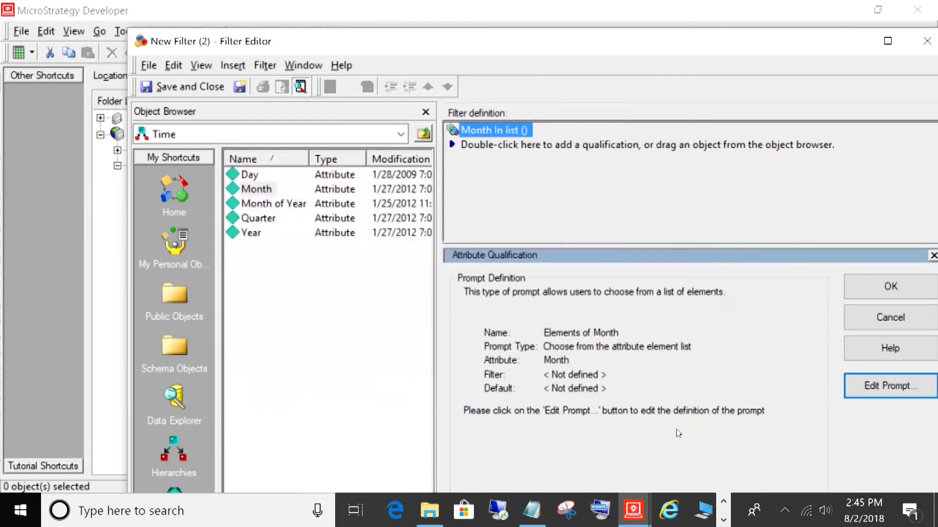
pyautogui.moveTo(788, 43); pyautogui.dragTo(738, 34)
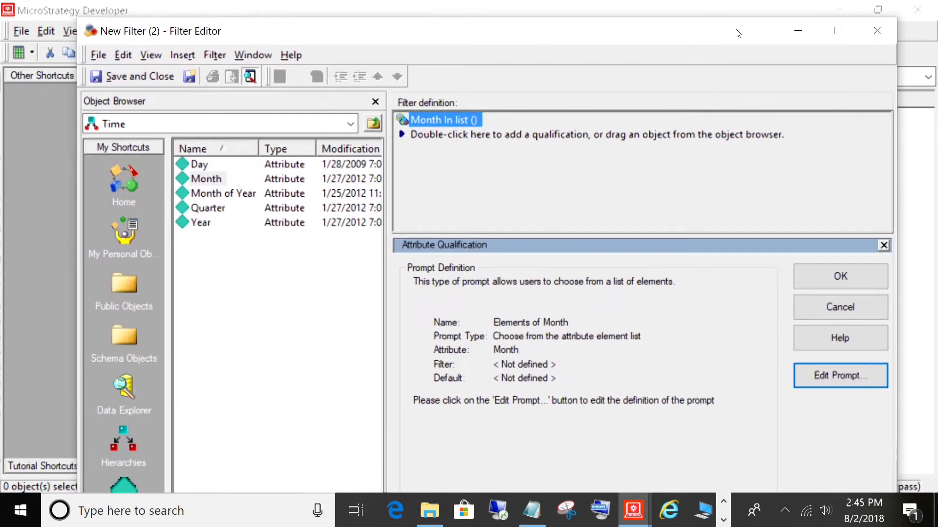
# - Save and close the filter as 'Choose month'
pyautogui.click(127, 78)
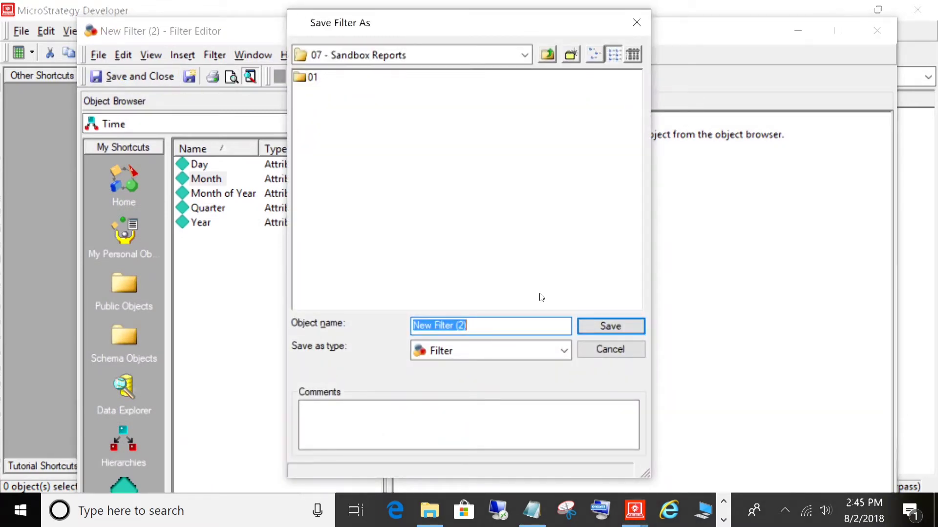
pyautogui.write('Choose month')
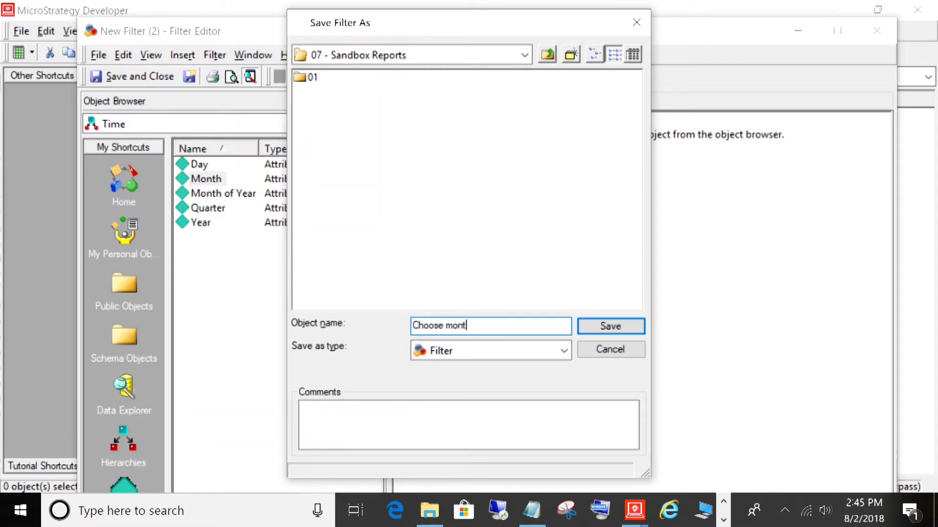
pyautogui.click(625, 325)
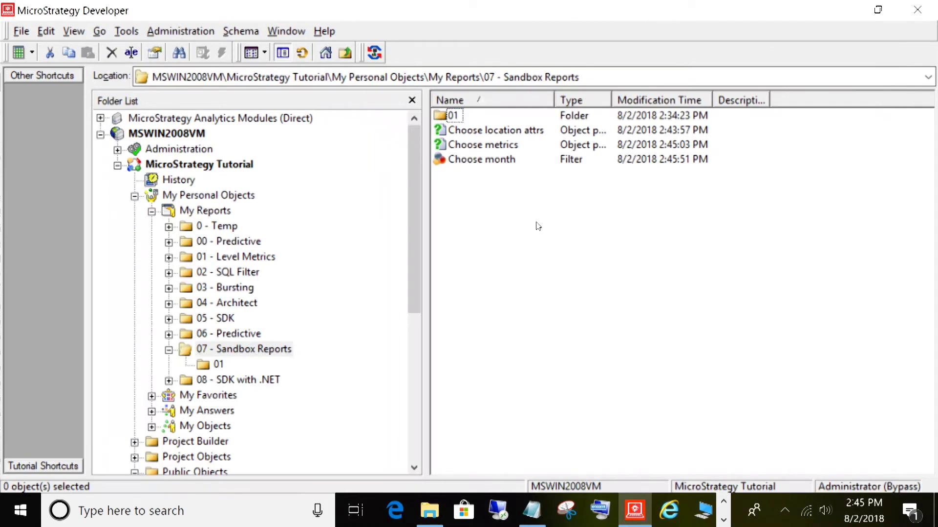
# - Create an empty filter with a Time > Year qualification turned into an element prompt
pyautogui.rightClick(490, 192)
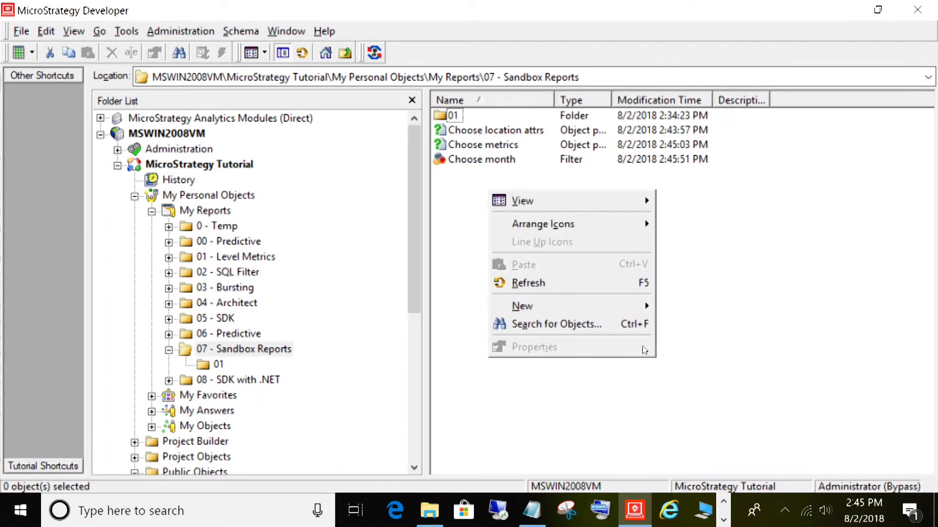
pyautogui.moveTo(628, 307)
pyautogui.click(685, 458)
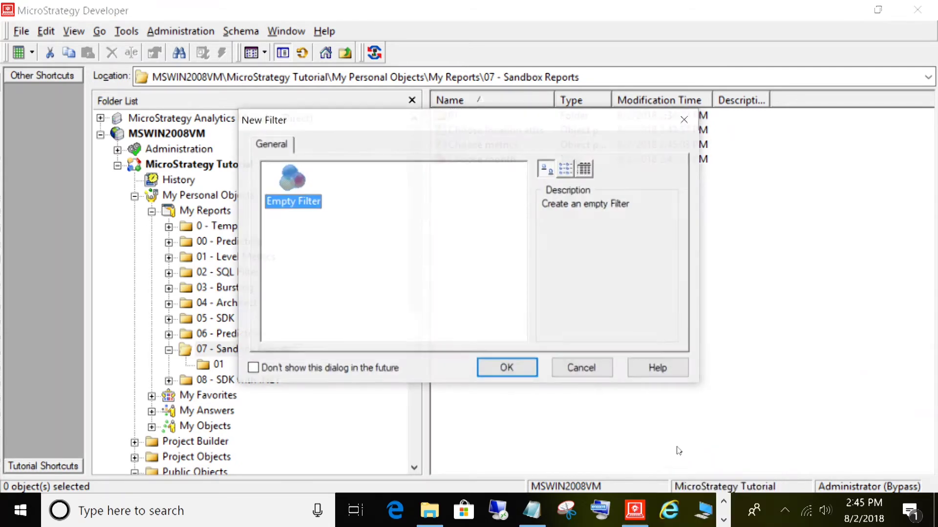
pyautogui.click(505, 370)
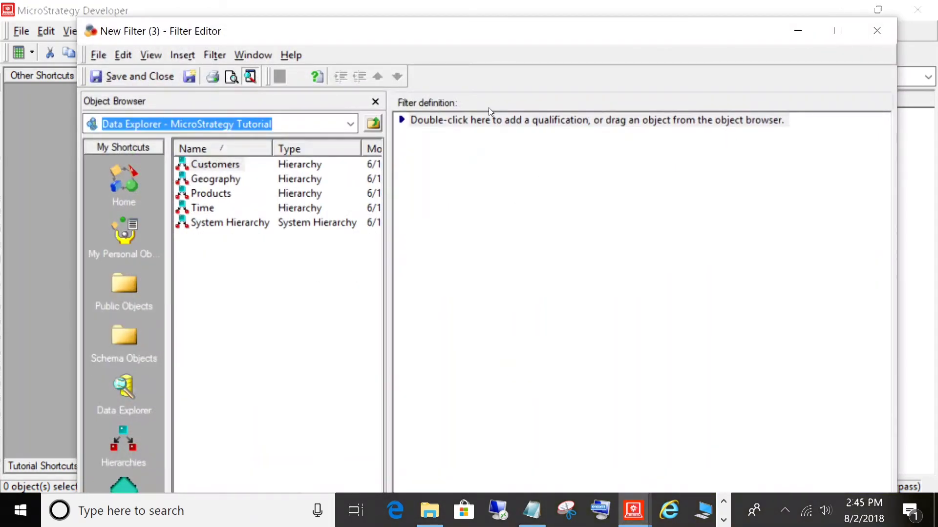
pyautogui.doubleClick(204, 209)
pyautogui.moveTo(209, 223); pyautogui.dragTo(432, 230)
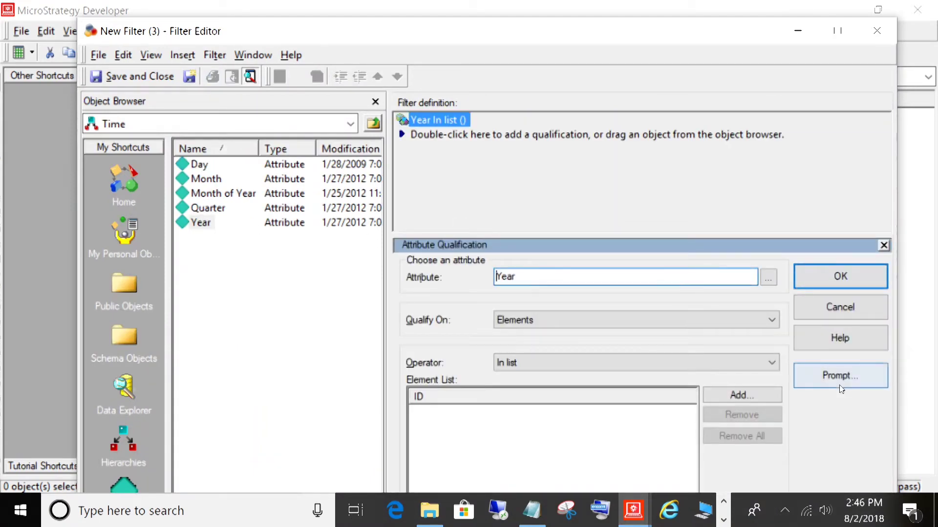
pyautogui.click(813, 376)
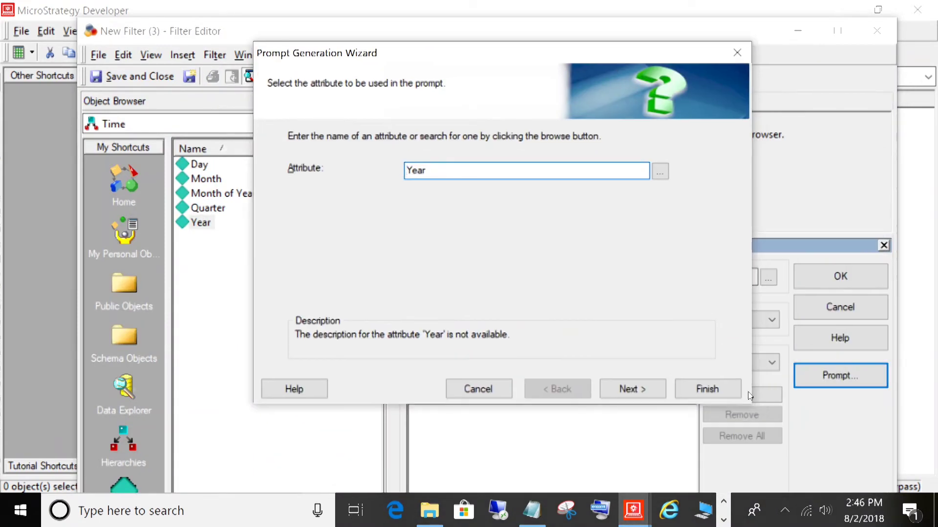
pyautogui.click(713, 390)
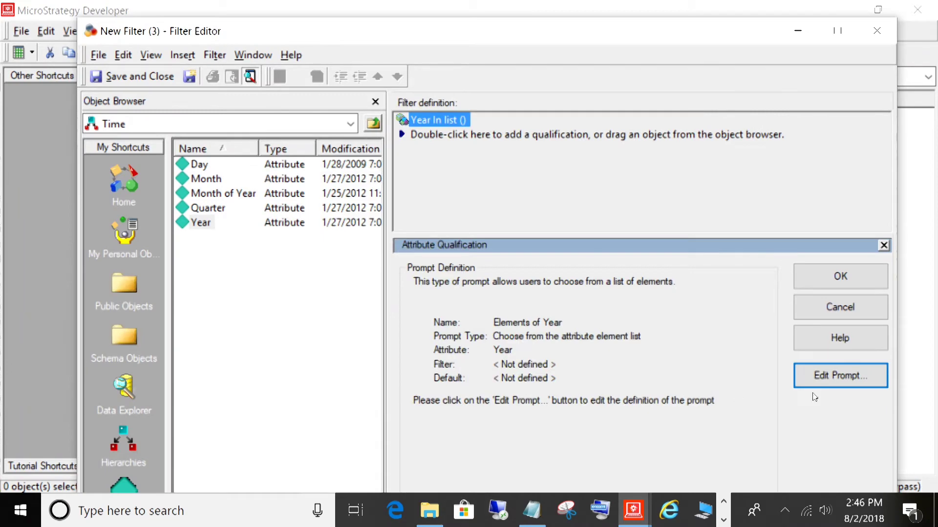
pyautogui.click(864, 273)
# - Save and close the filter as 'Choose year'
pyautogui.click(122, 78)
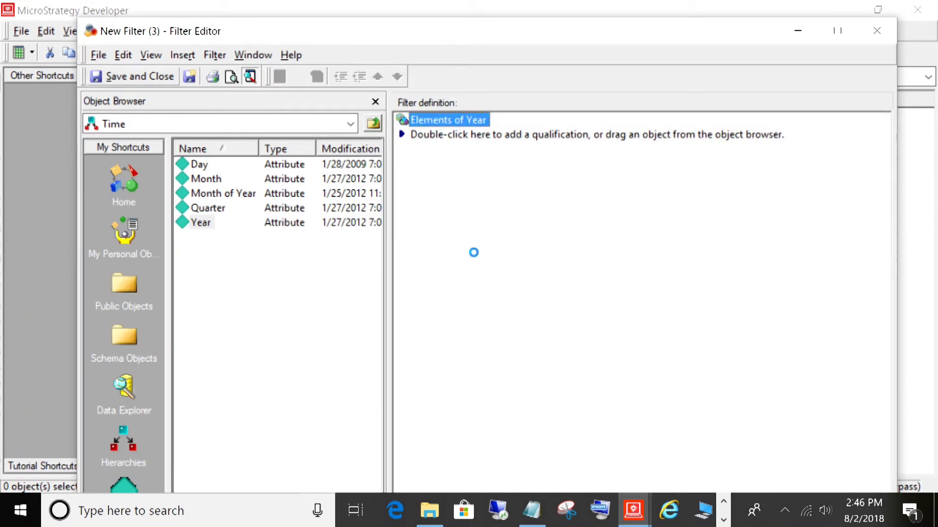
pyautogui.write('Choose year')
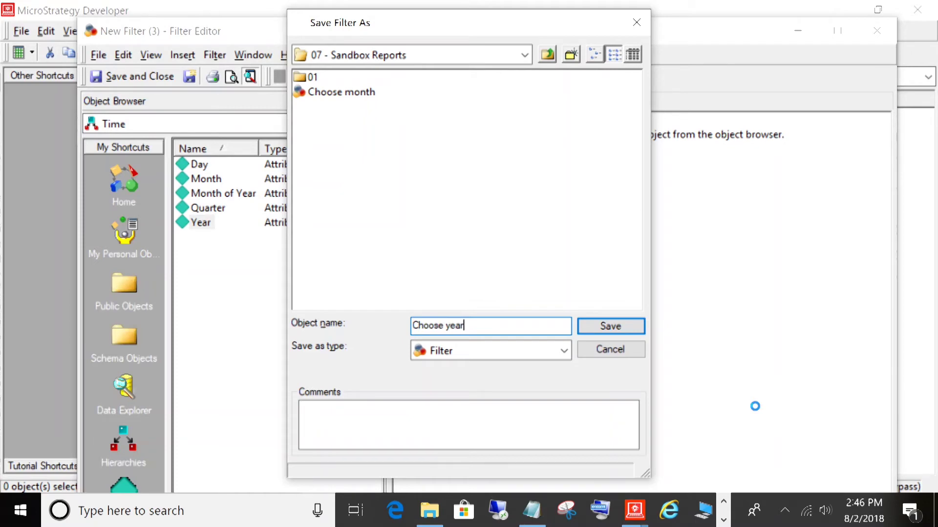
pyautogui.press('Return')
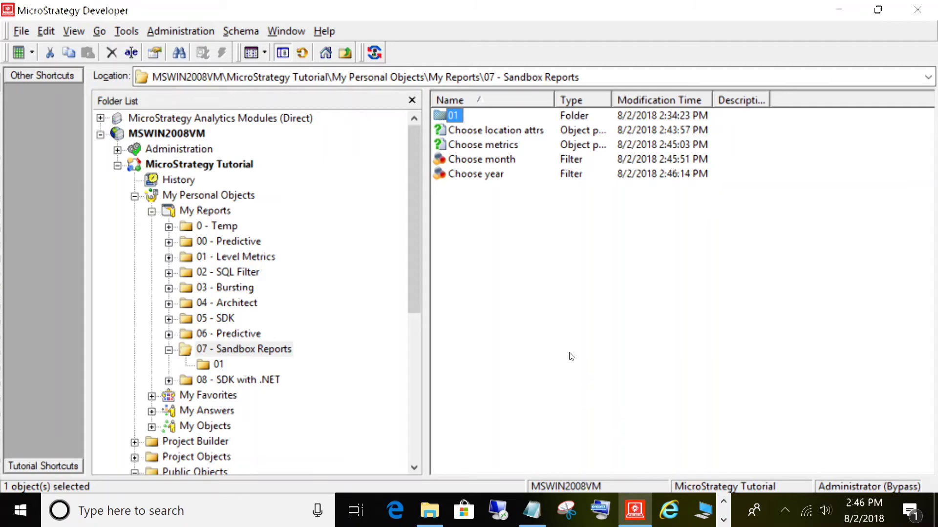
# - Start a third new object prompt in the Prompt Generation Wizard
pyautogui.rightClick(485, 234)
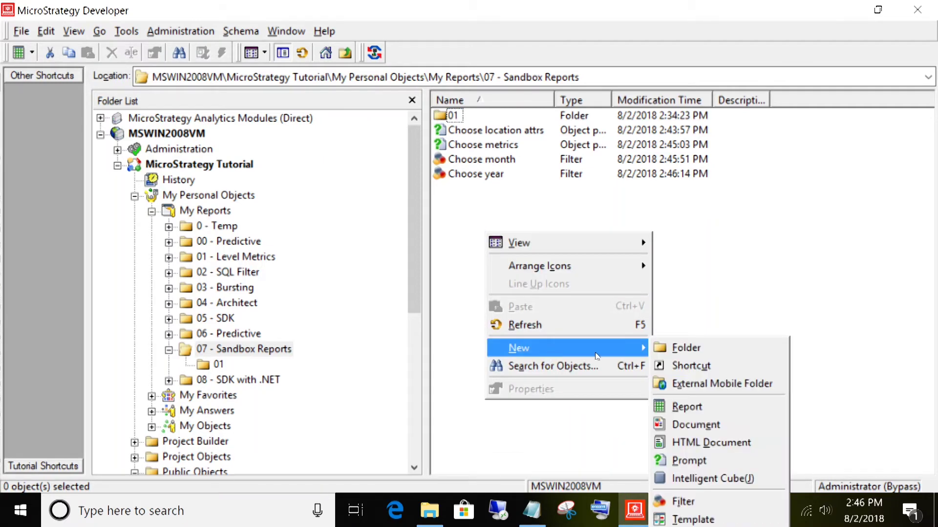
pyautogui.moveTo(548, 350)
pyautogui.click(696, 459)
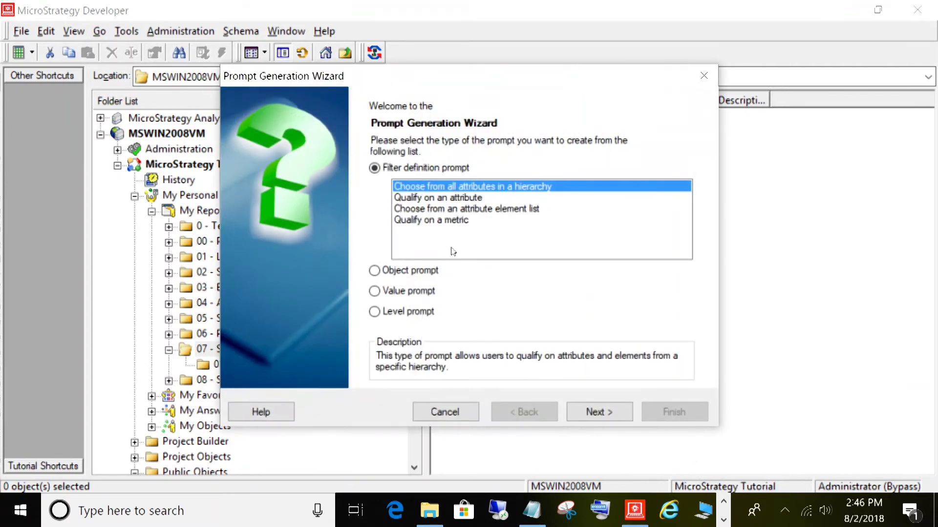
pyautogui.click(383, 272)
pyautogui.click(590, 412)
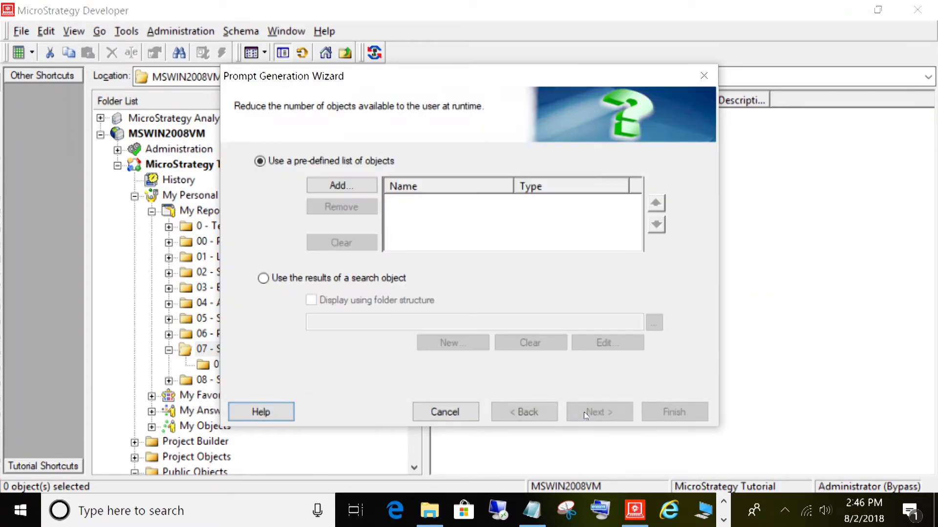
# - Add the Choose month and Choose year filters from 07 - Sandbox Reports as the prompt's objects
pyautogui.click(341, 185)
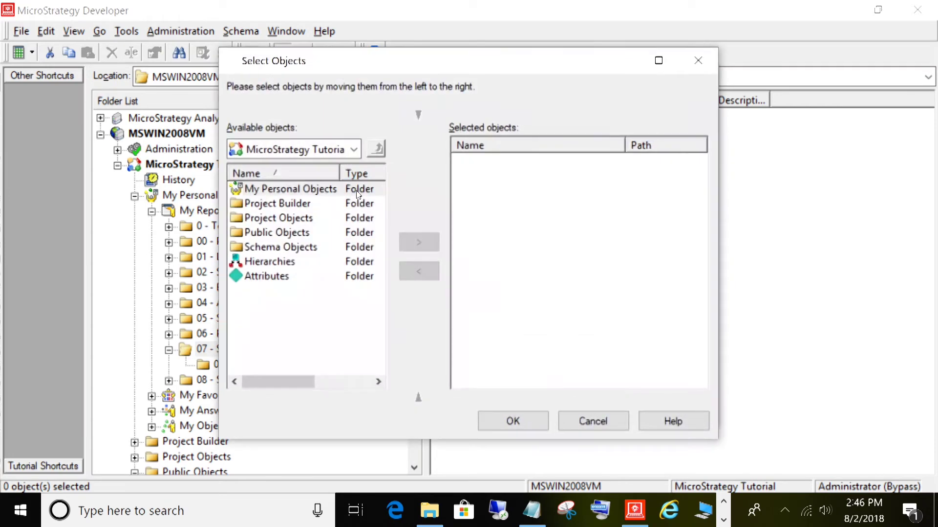
pyautogui.doubleClick(281, 193)
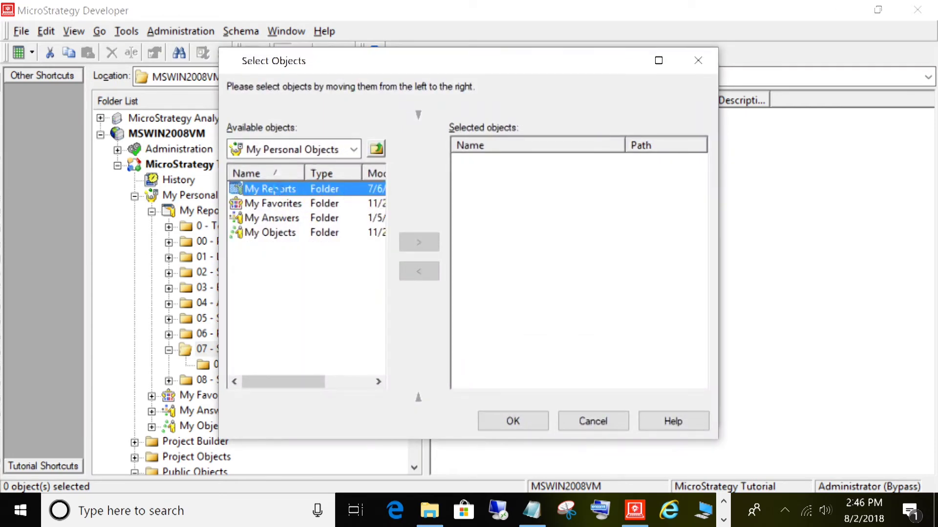
pyautogui.doubleClick(277, 190)
pyautogui.doubleClick(294, 307)
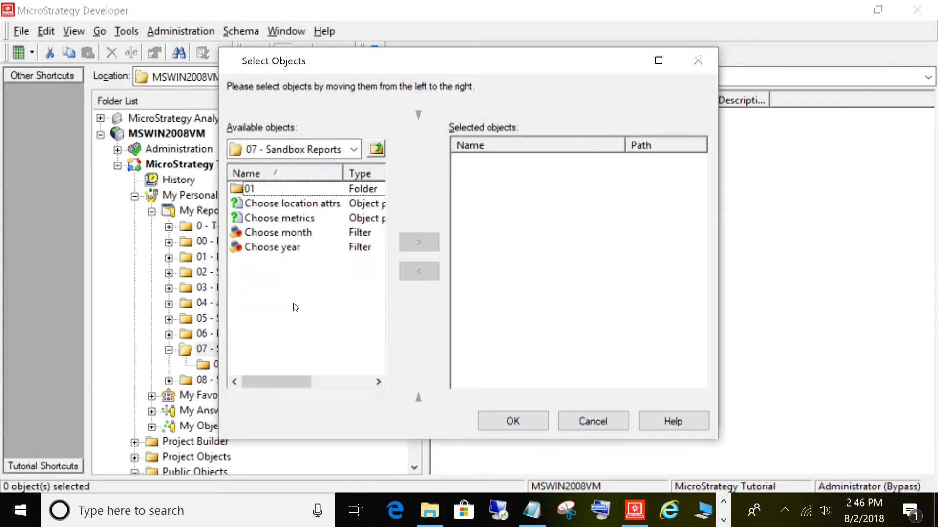
pyautogui.doubleClick(301, 233)
pyautogui.doubleClick(299, 250)
pyautogui.click(517, 426)
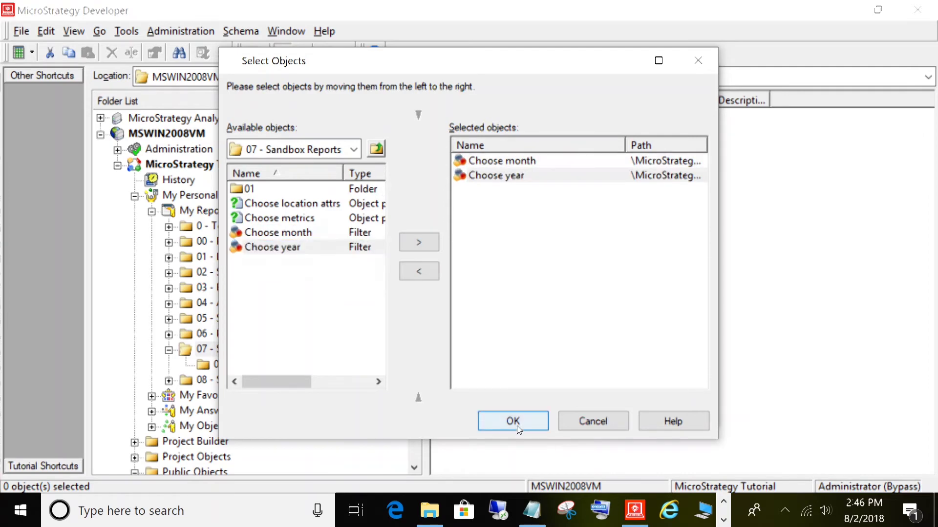
pyautogui.click(604, 415)
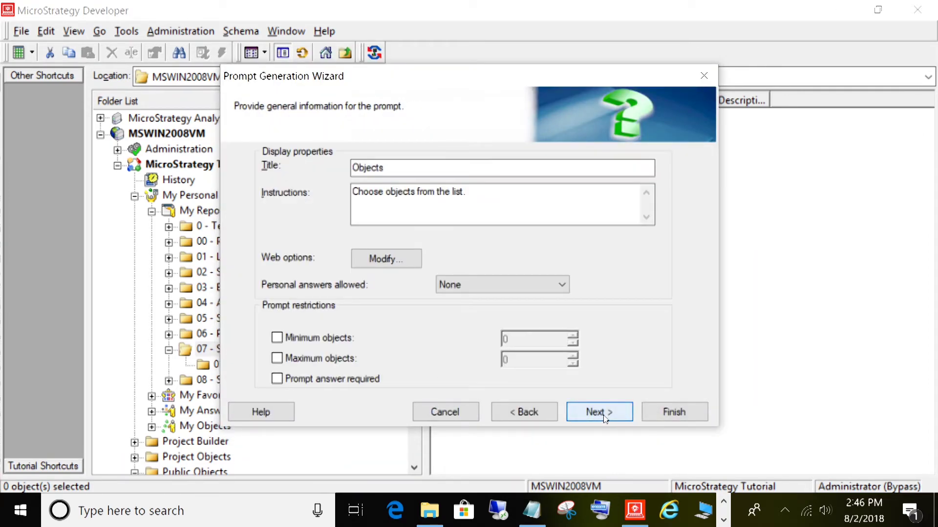
# - Make the prompt answer required and title it 'Choose time'
pyautogui.click(343, 379)
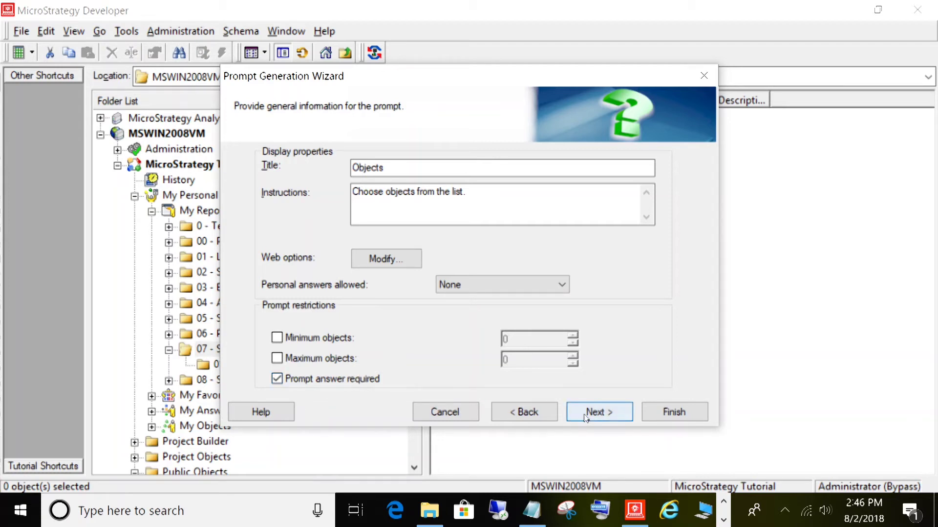
pyautogui.click(596, 412)
pyautogui.click(524, 412)
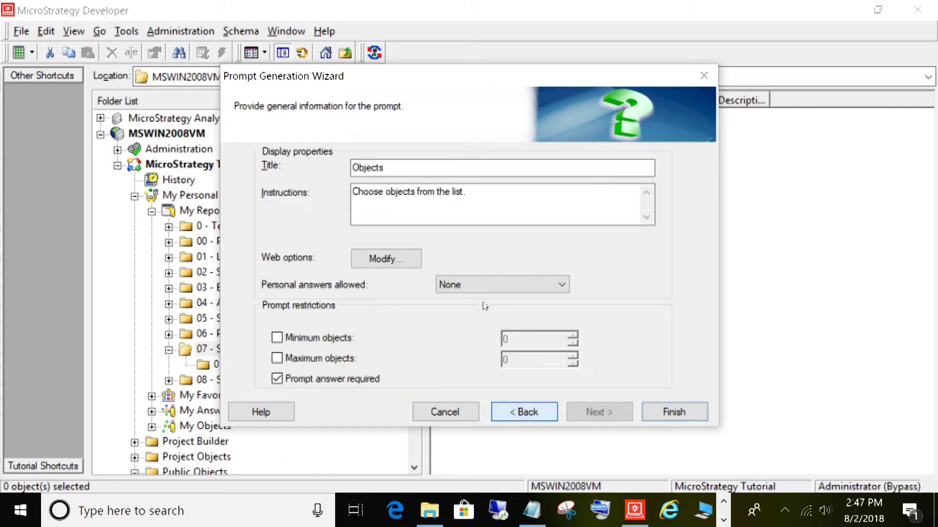
pyautogui.doubleClick(385, 167)
pyautogui.write('Ch')
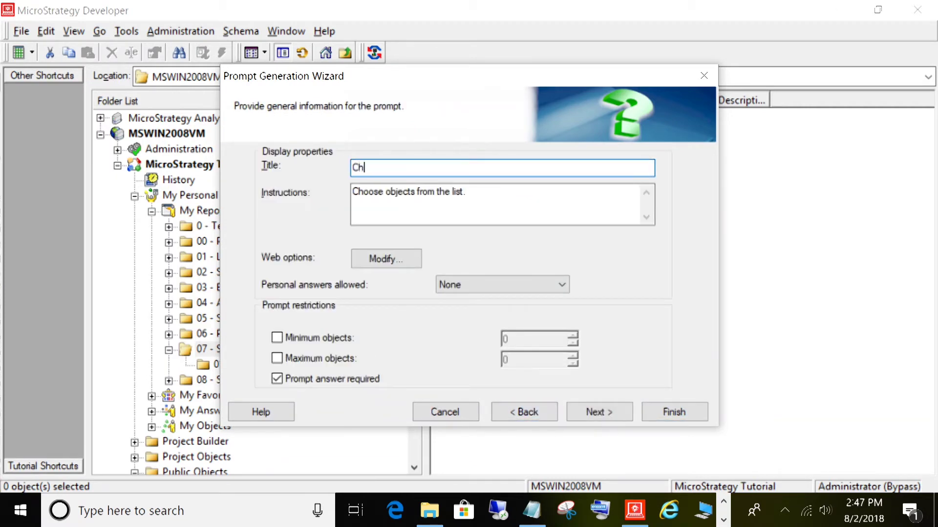
pyautogui.write('oose time filter')
pyautogui.click(601, 412)
# - Finish and save the prompt as 'Choose time filter'
pyautogui.click(674, 412)
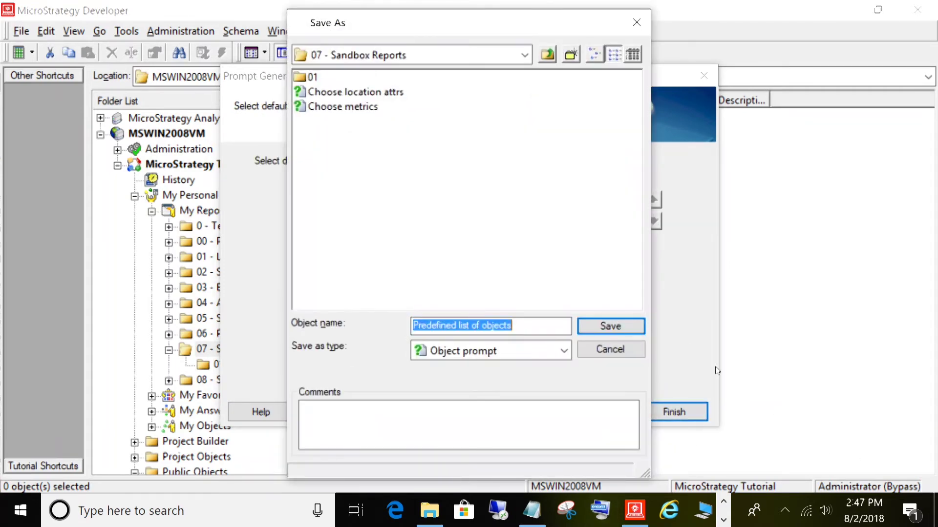
pyautogui.write('Choose time filter')
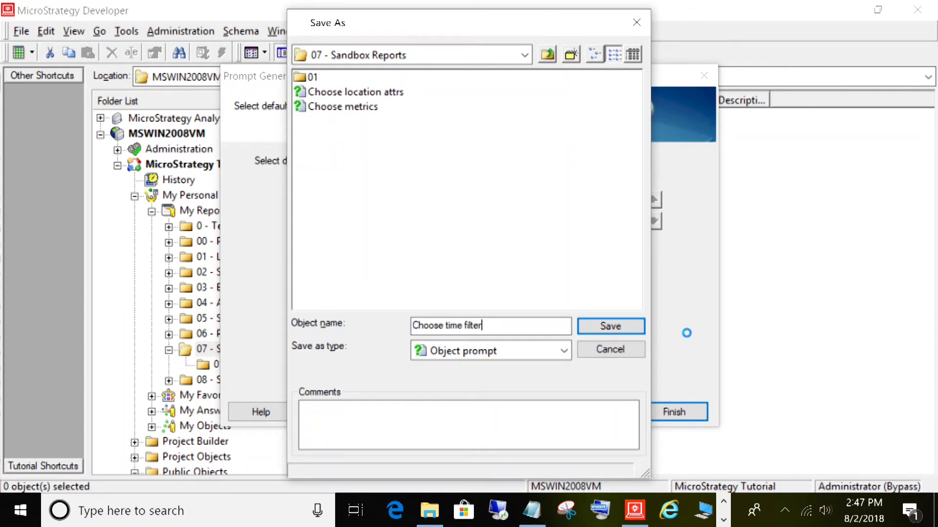
pyautogui.press('Return')
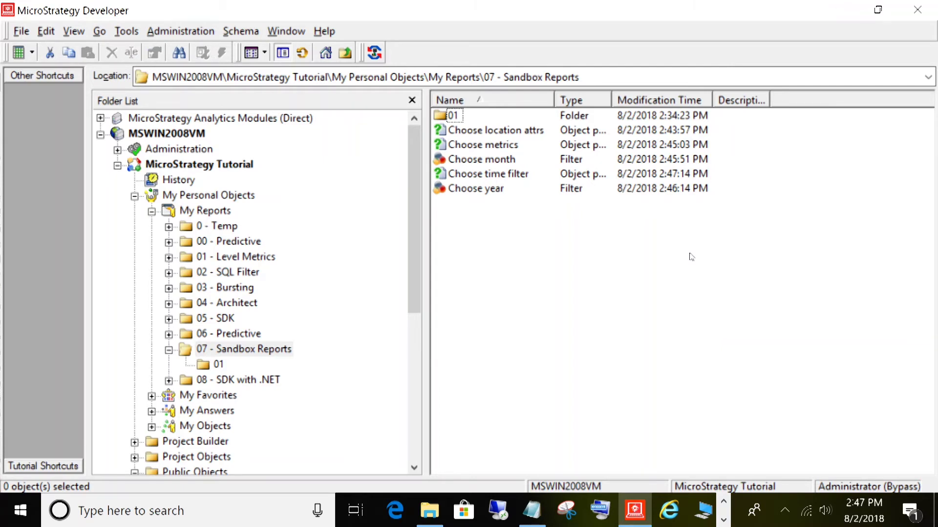
# - Create a Blank Report in 07 - Sandbox Reports and enlarge the Report Editor's object browser
pyautogui.rightClick(477, 259)
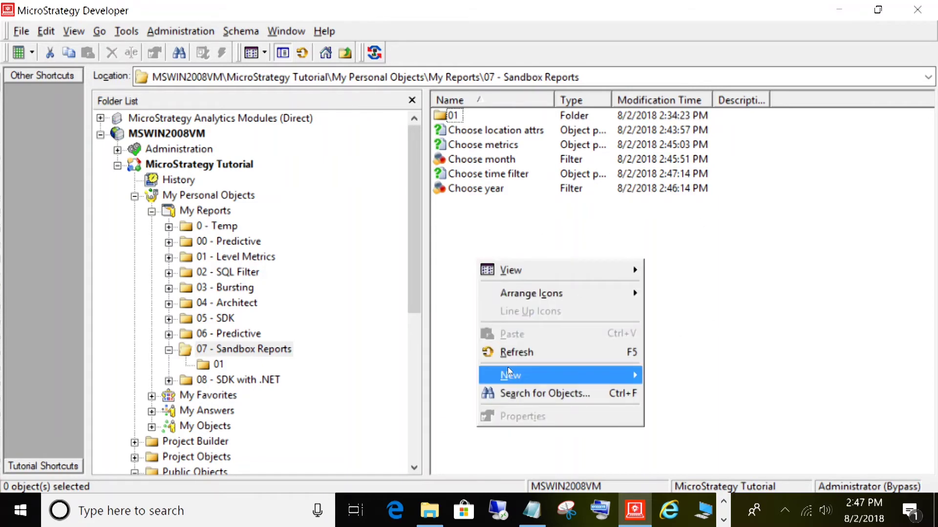
pyautogui.moveTo(508, 371)
pyautogui.click(676, 435)
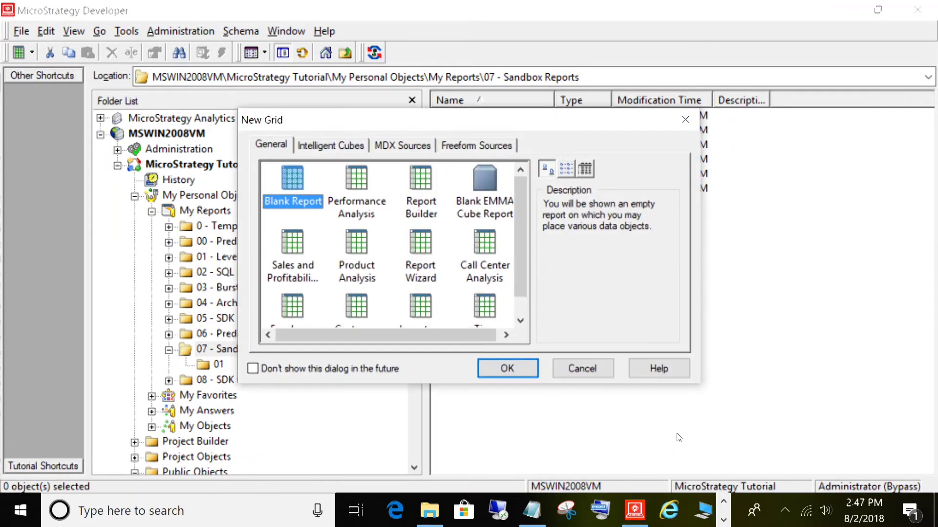
pyautogui.press('Return')
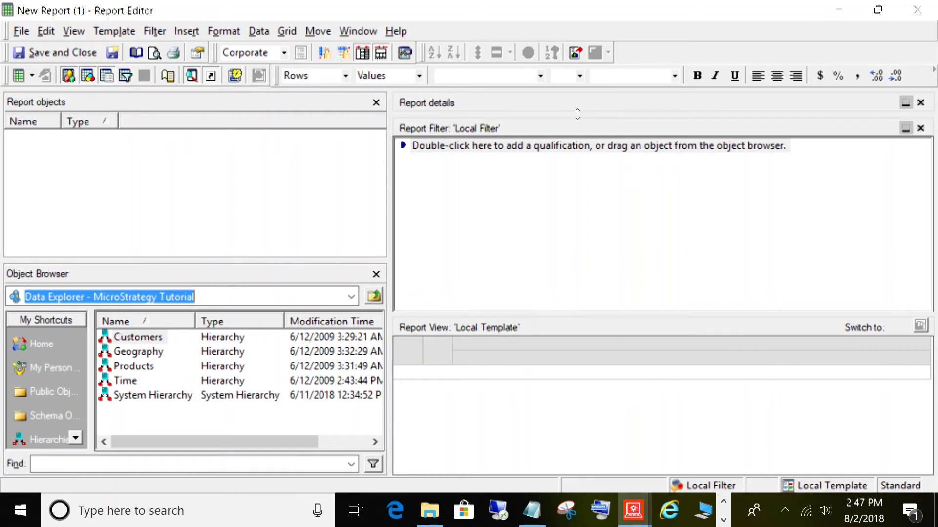
pyautogui.moveTo(249, 264); pyautogui.dragTo(259, 244)
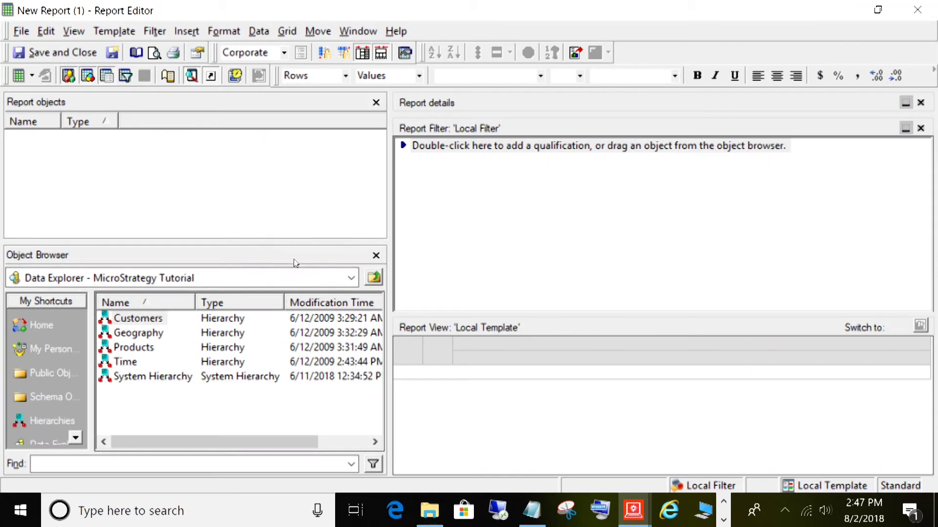
# - Put Choose location attrs on the rows, Choose metrics on the columns, and Choose time filter in Report Filter
pyautogui.click(26, 351)
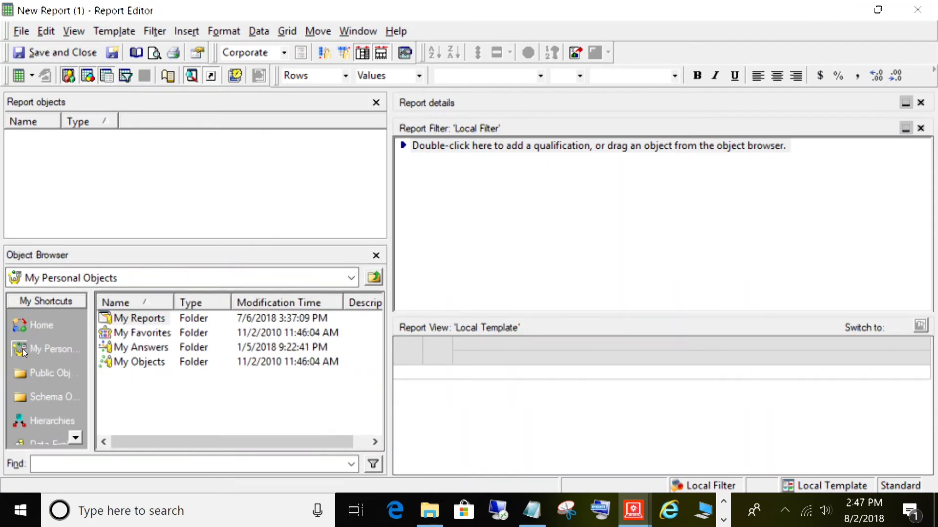
pyautogui.doubleClick(140, 322)
pyautogui.scroll(-1, 140, 371)
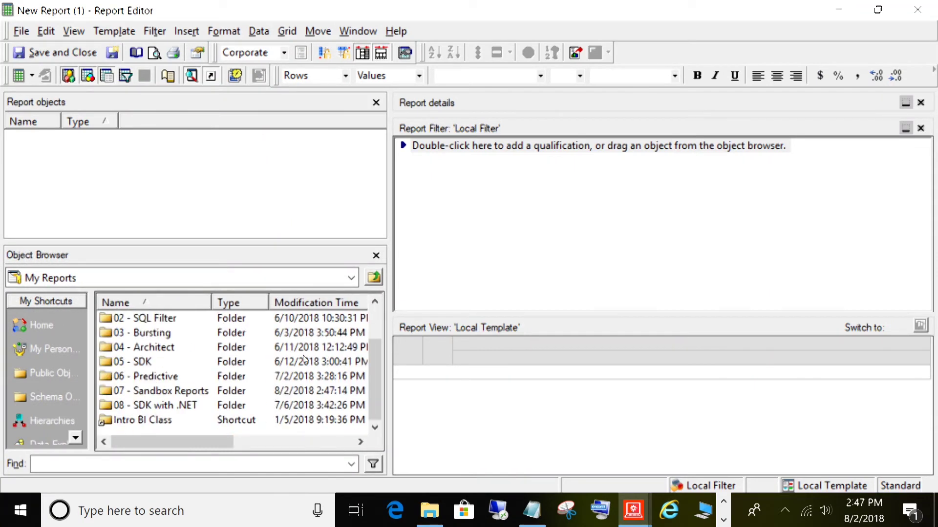
pyautogui.doubleClick(144, 392)
pyautogui.moveTo(283, 241); pyautogui.dragTo(283, 239)
pyautogui.moveTo(158, 334); pyautogui.dragTo(428, 395)
pyautogui.click(444, 359)
pyautogui.rightClick(446, 360)
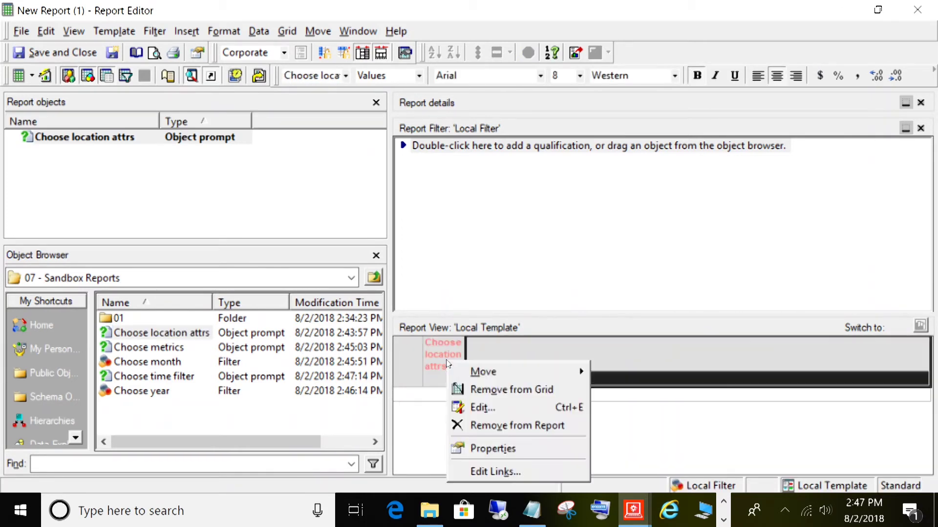
pyautogui.click(509, 385)
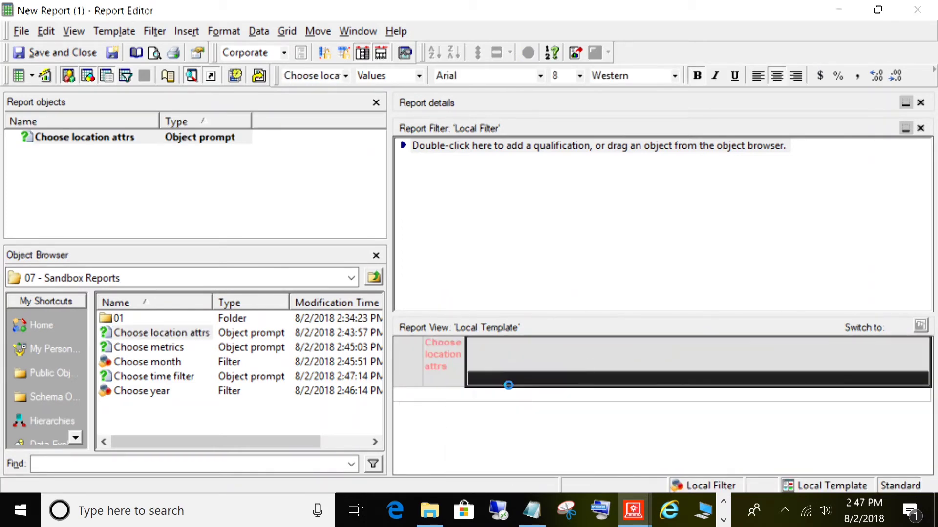
pyautogui.doubleClick(156, 333)
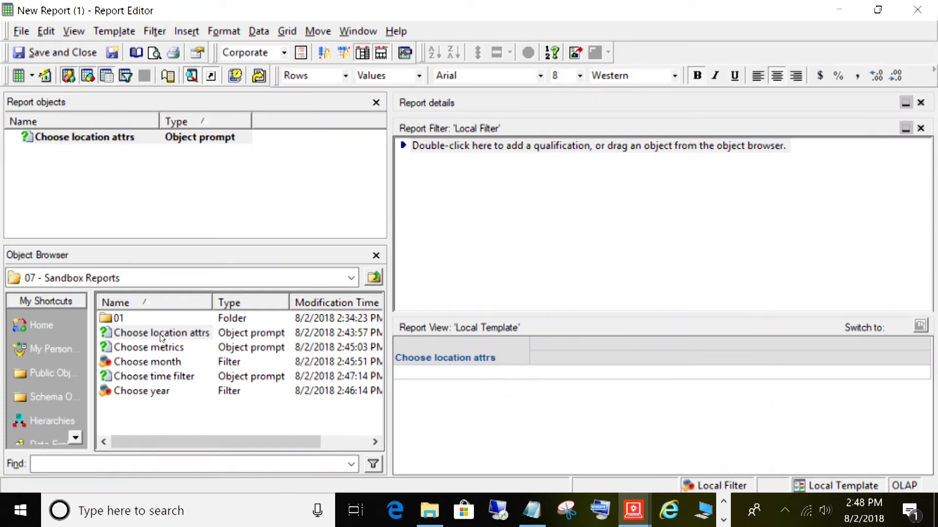
pyautogui.moveTo(147, 348)
pyautogui.mouseDown()
pyautogui.moveTo(551, 405)
pyautogui.moveTo(588, 364)
pyautogui.moveTo(498, 420)
pyautogui.moveTo(588, 364)
pyautogui.moveTo(593, 351)
pyautogui.moveTo(659, 353)
pyautogui.mouseUp()
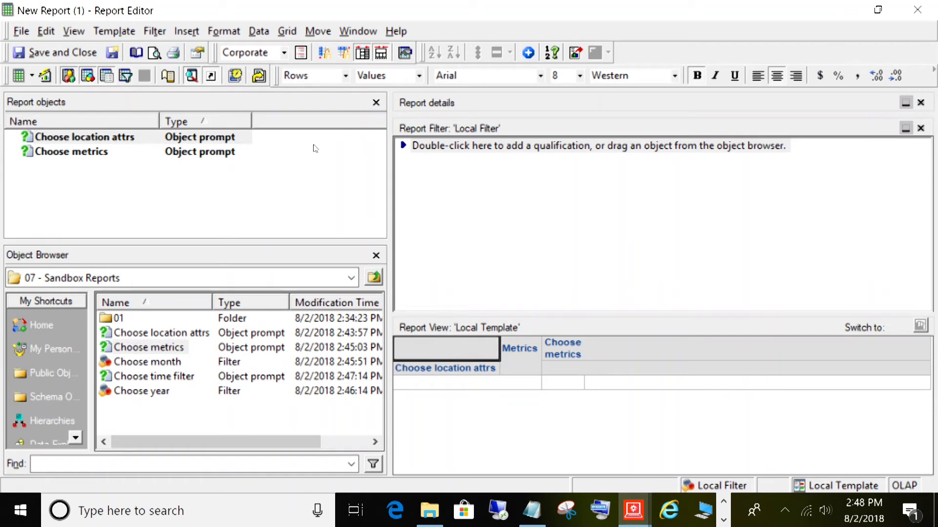
pyautogui.moveTo(134, 382); pyautogui.dragTo(438, 199)
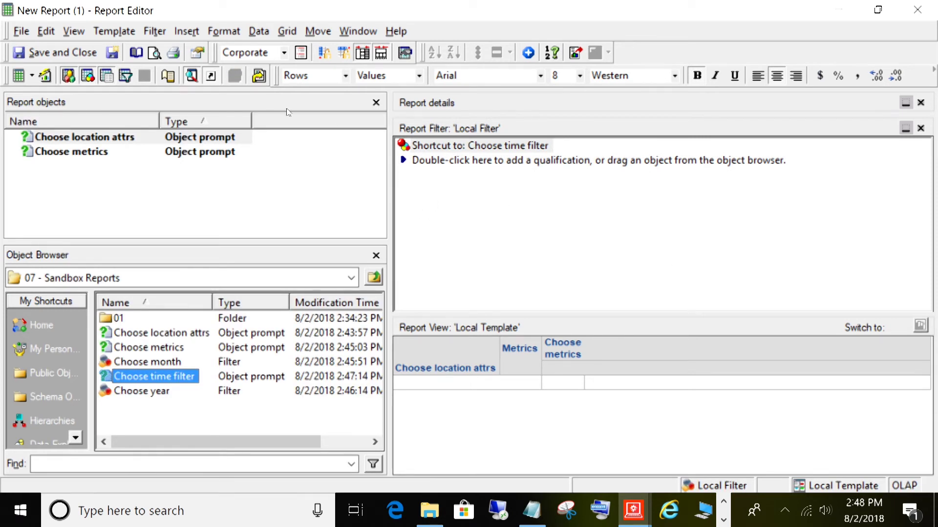
# - Save the report as 'Sandbox Report' in 07 - Sandbox Reports, then run it to reach the prompts
pyautogui.click(22, 31)
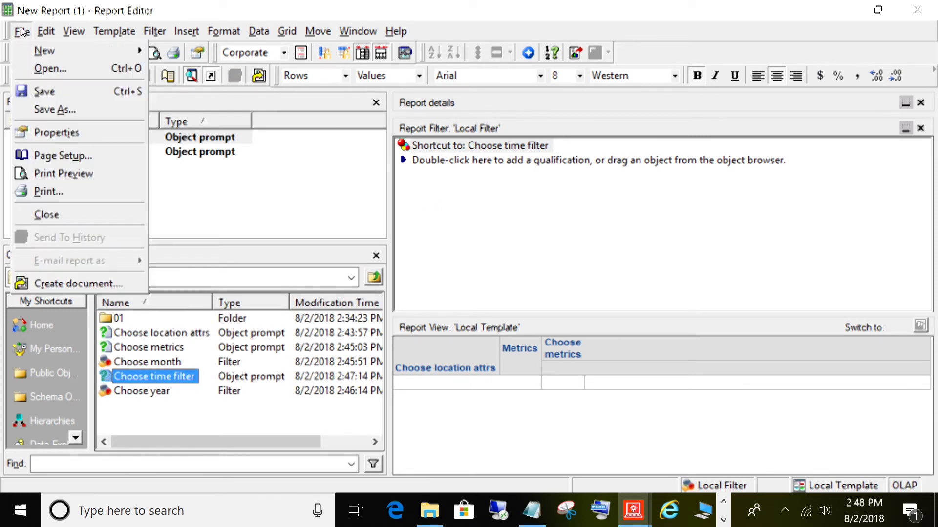
pyautogui.click(49, 109)
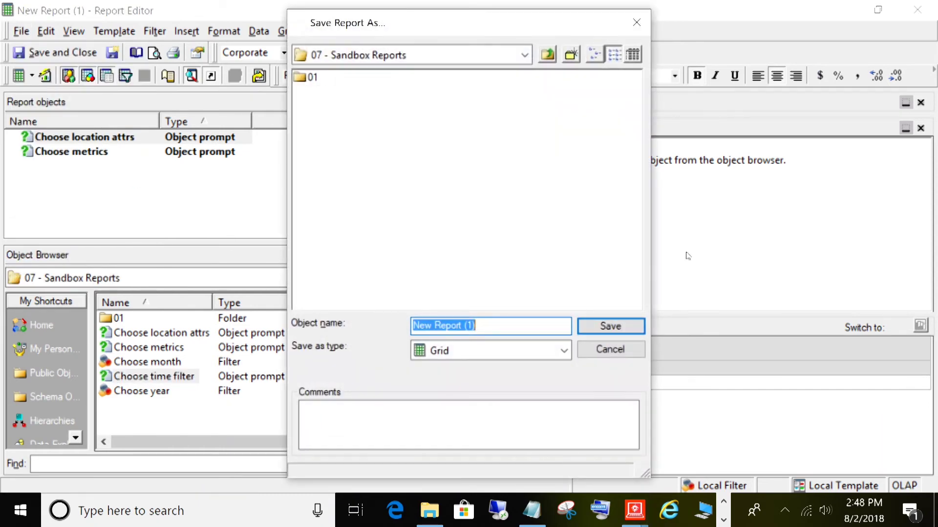
pyautogui.write('Sand')
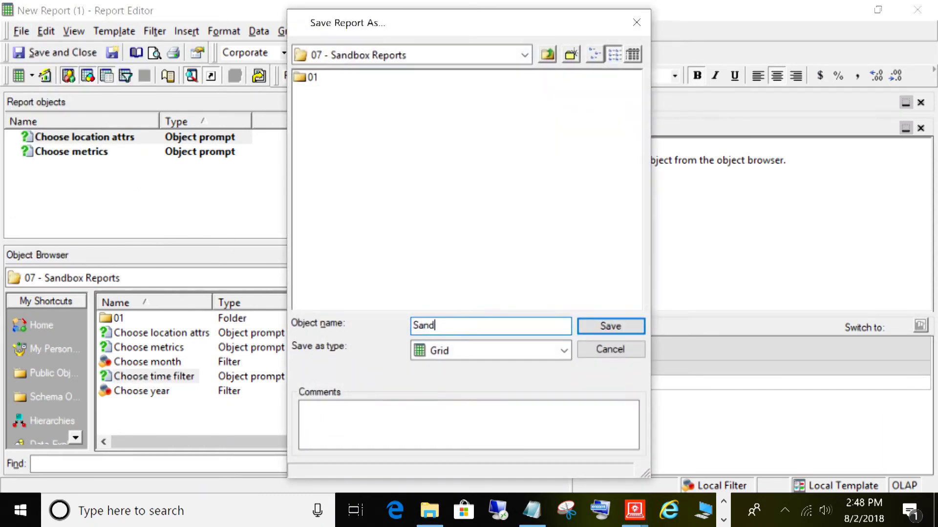
pyautogui.write('box Report')
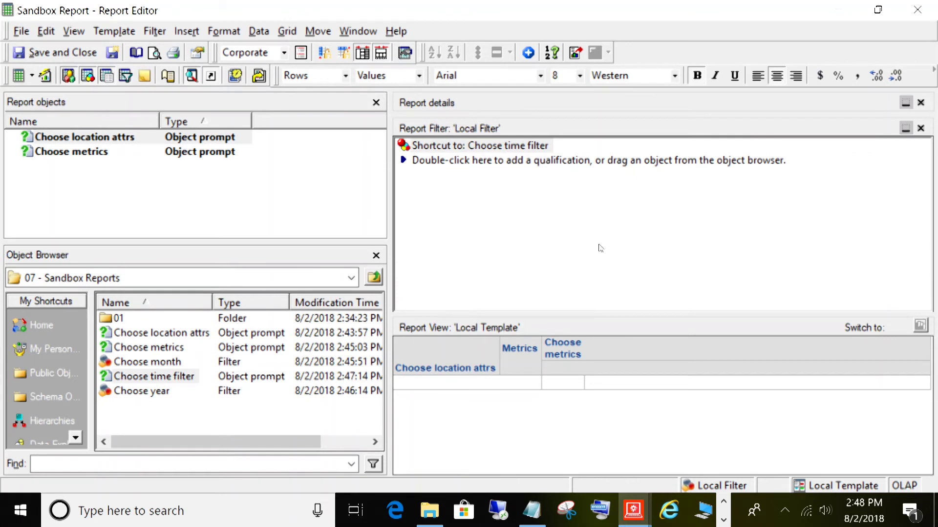
pyautogui.click(19, 75)
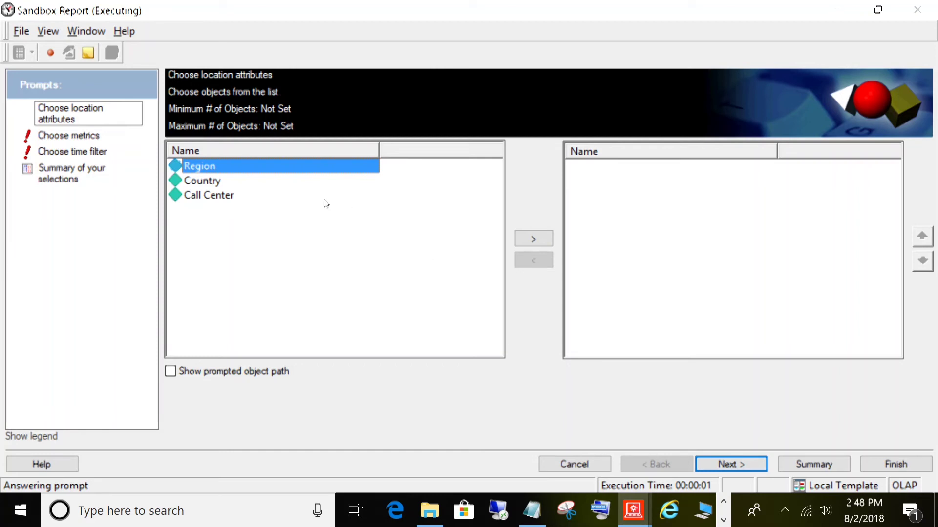
# - Answer the location attribute prompt with Region and the metrics prompt with Revenue
pyautogui.doubleClick(239, 170)
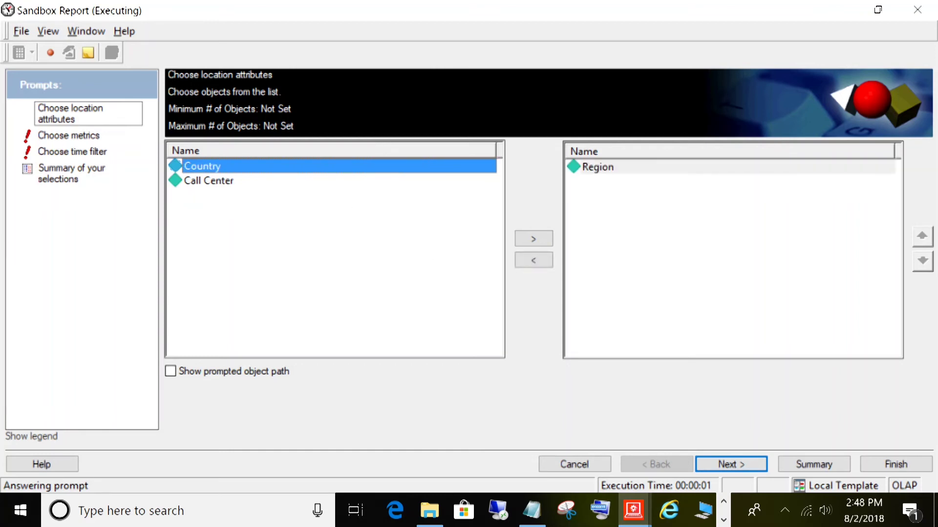
pyautogui.click(731, 464)
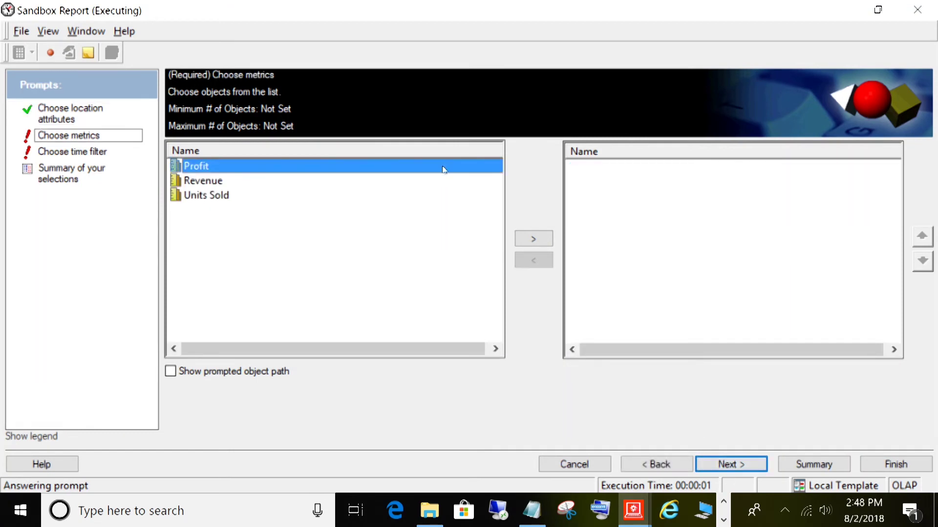
pyautogui.doubleClick(209, 184)
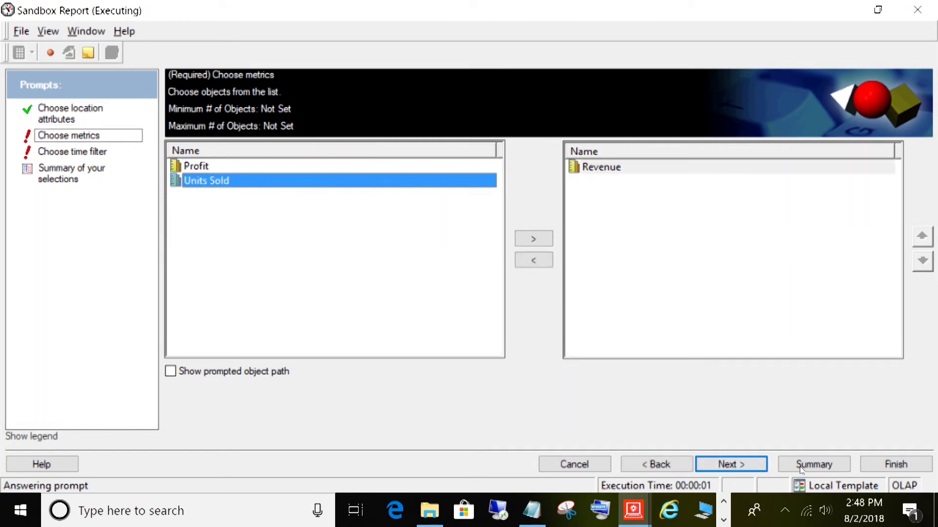
pyautogui.click(729, 464)
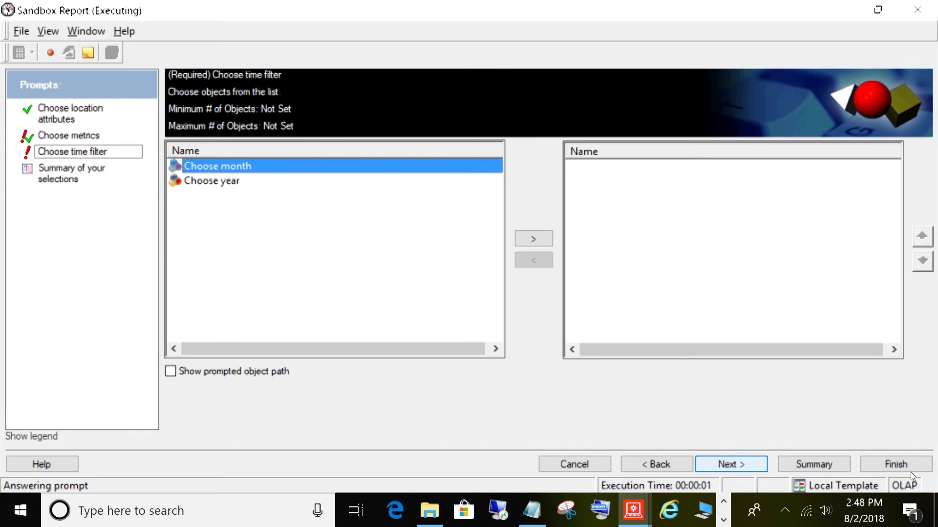
# - Choose the year filter, set the year to 2016, and run the report
pyautogui.doubleClick(231, 181)
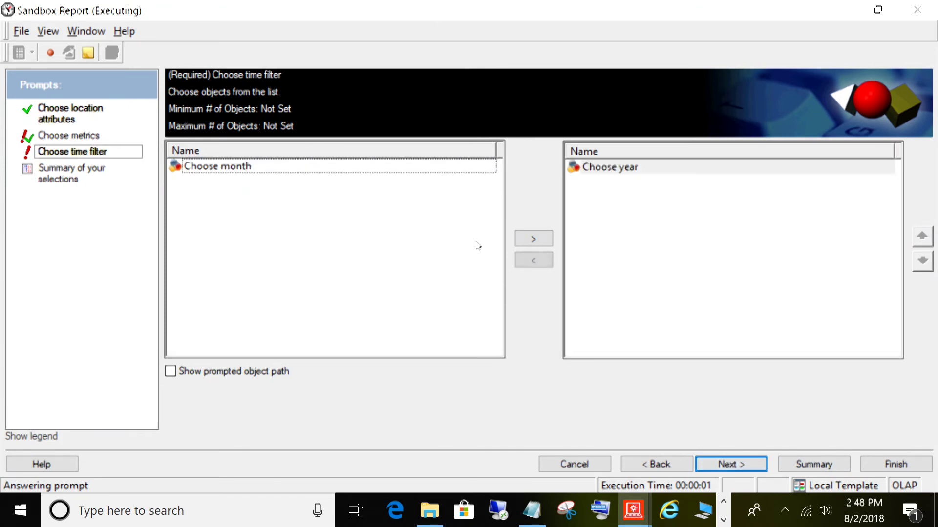
pyautogui.click(722, 464)
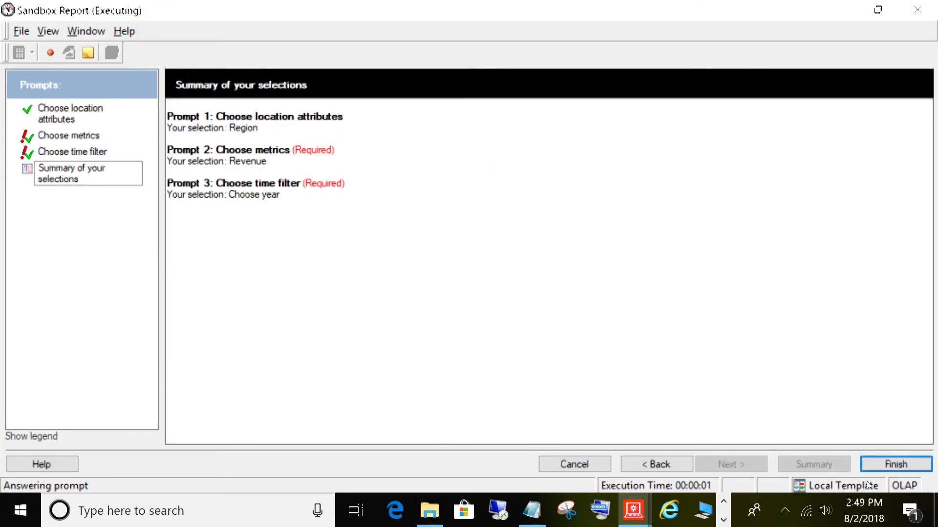
pyautogui.click(898, 466)
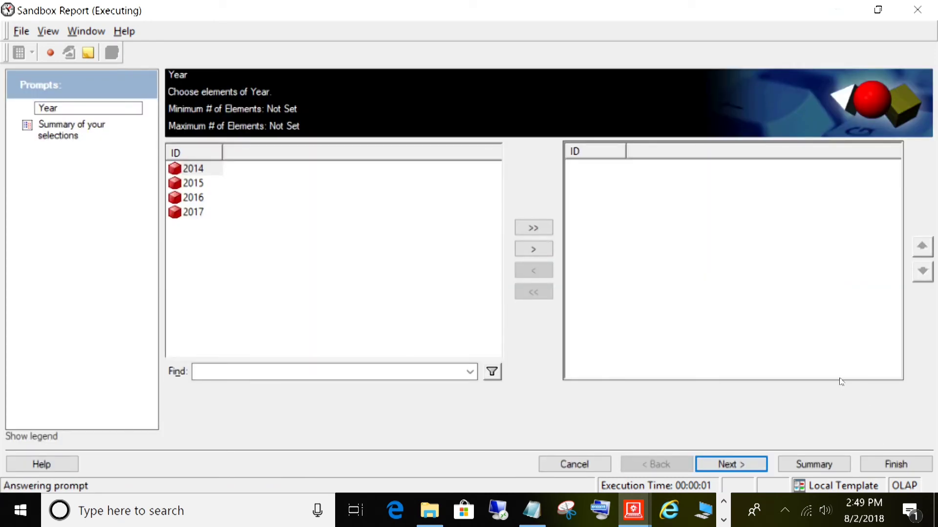
pyautogui.doubleClick(205, 197)
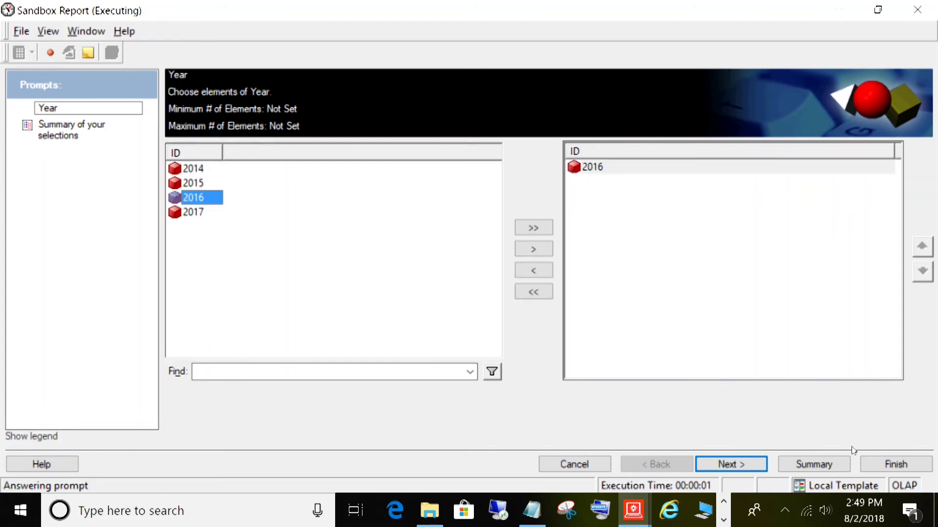
pyautogui.click(896, 464)
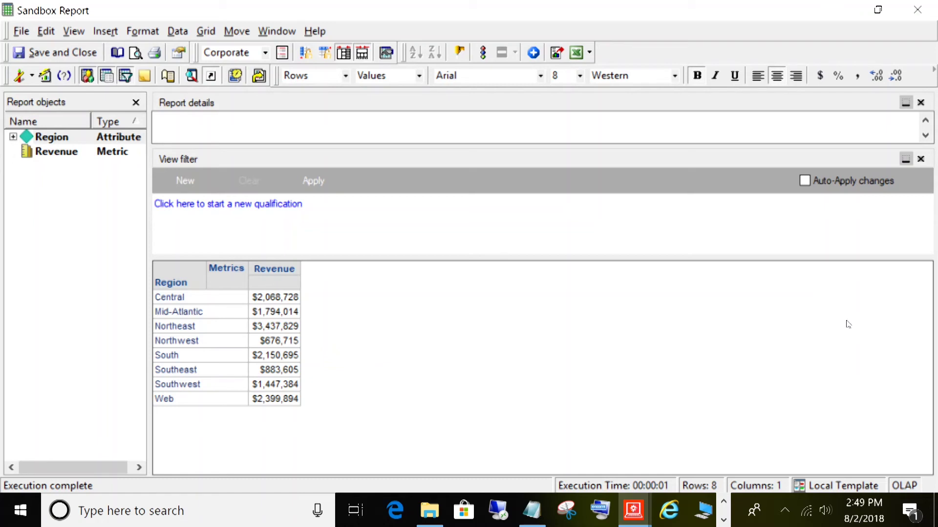
# - Re-prompt the report and replace Region with Country as the location attribute
pyautogui.click(64, 75)
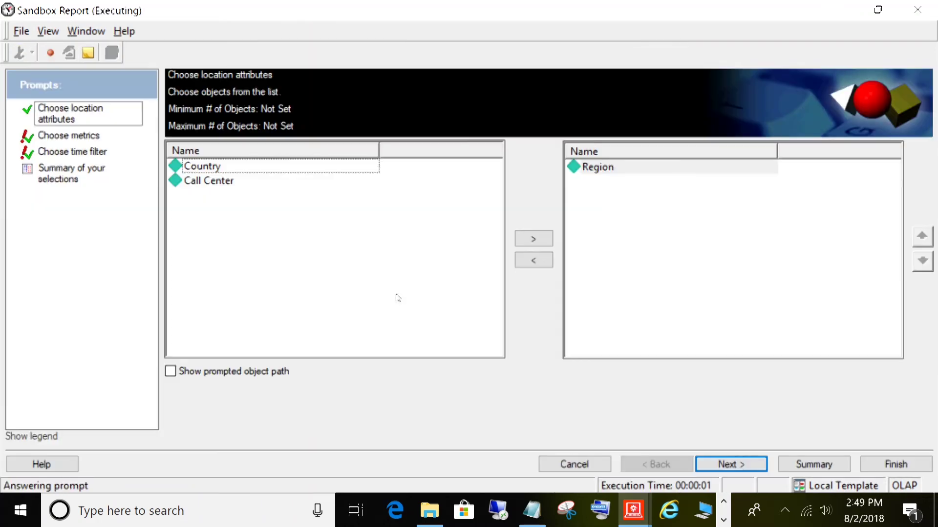
pyautogui.doubleClick(600, 167)
pyautogui.doubleClick(202, 181)
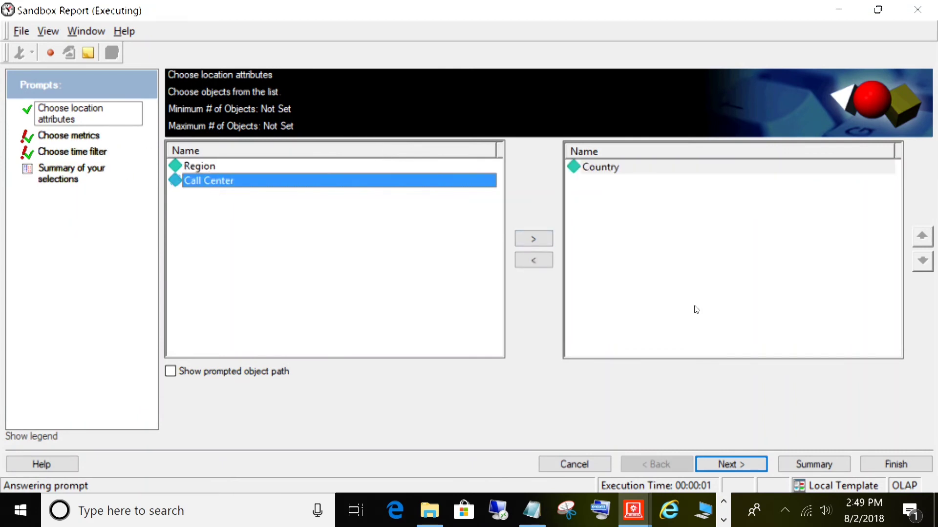
pyautogui.click(752, 462)
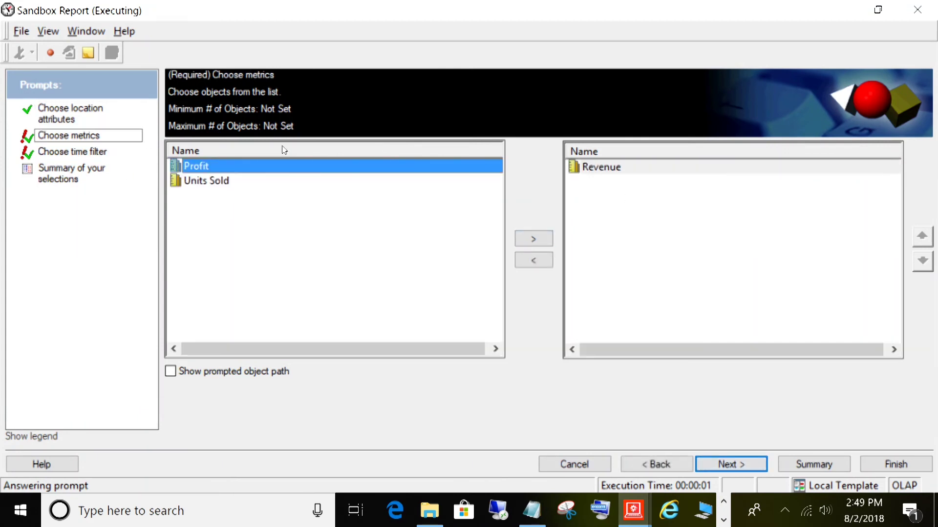
# - Add Units Sold and Profit to the metrics, keep 2016, and rerun the report
pyautogui.doubleClick(208, 182)
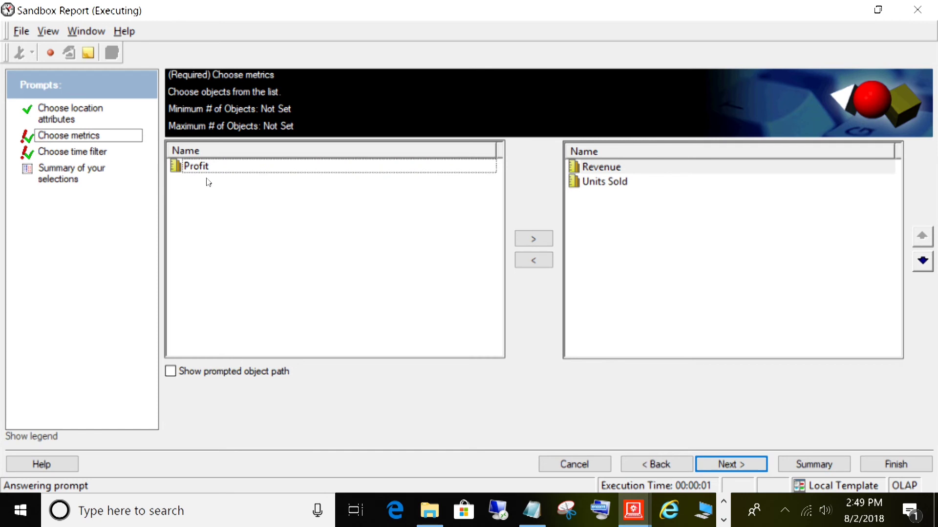
pyautogui.doubleClick(235, 171)
pyautogui.click(729, 463)
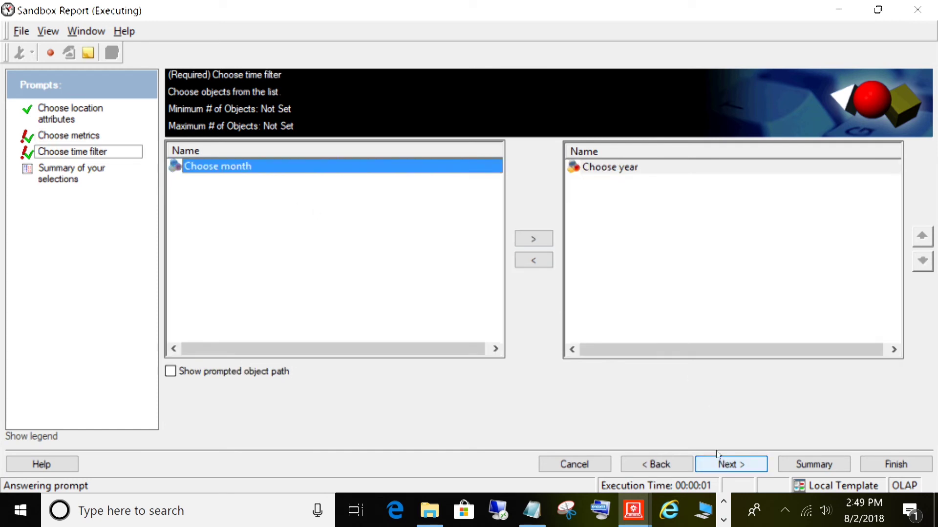
pyautogui.click(841, 465)
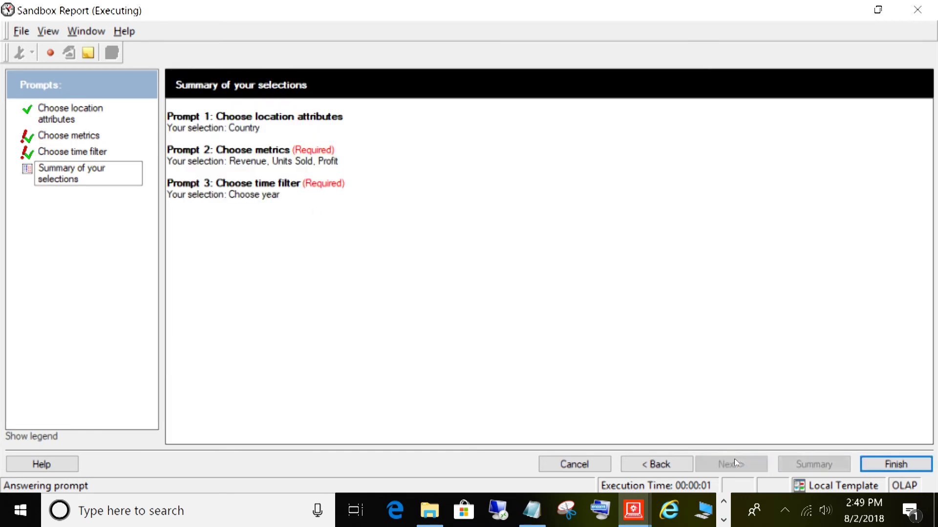
pyautogui.click(866, 467)
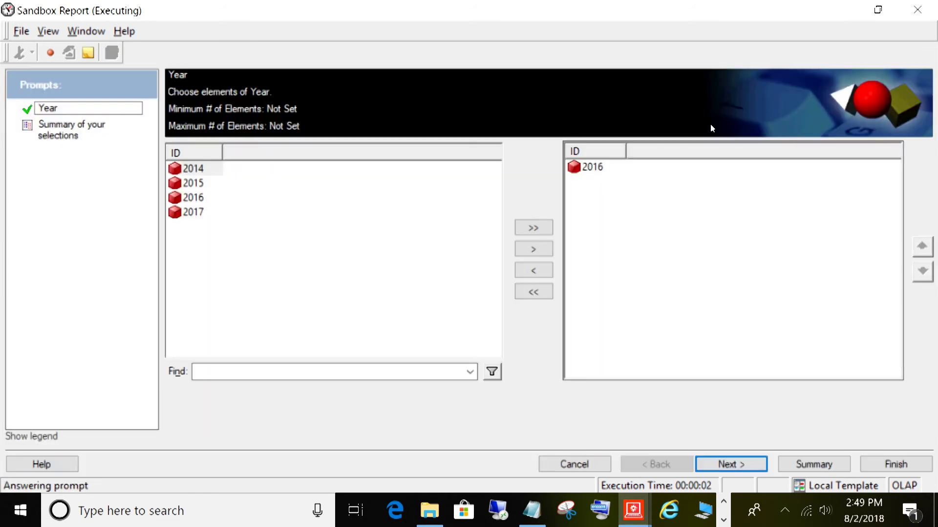
pyautogui.click(891, 461)
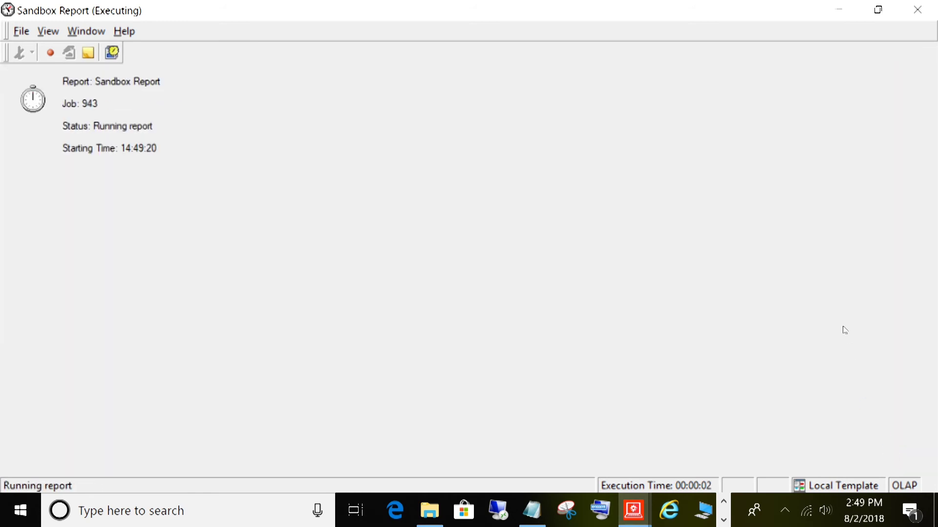